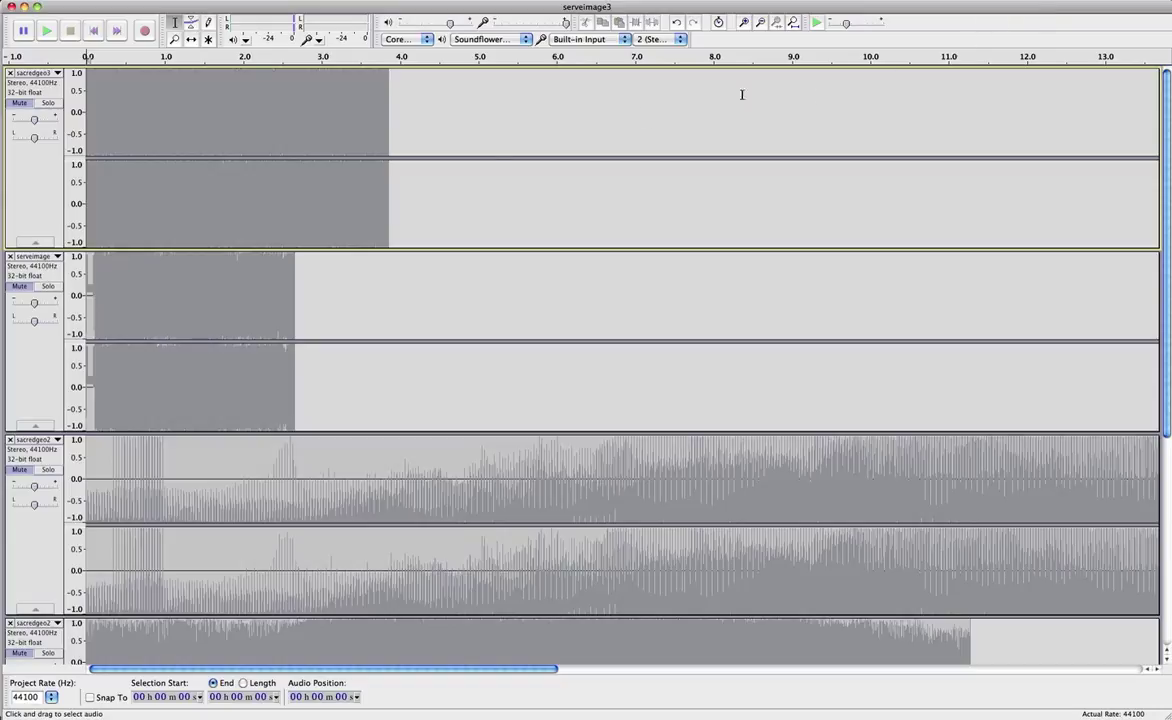
Look through the waveforms of all the imported stereo tracks in the project.
scroll(123, 372, down, 2)
scroll(123, 372, down, 6)
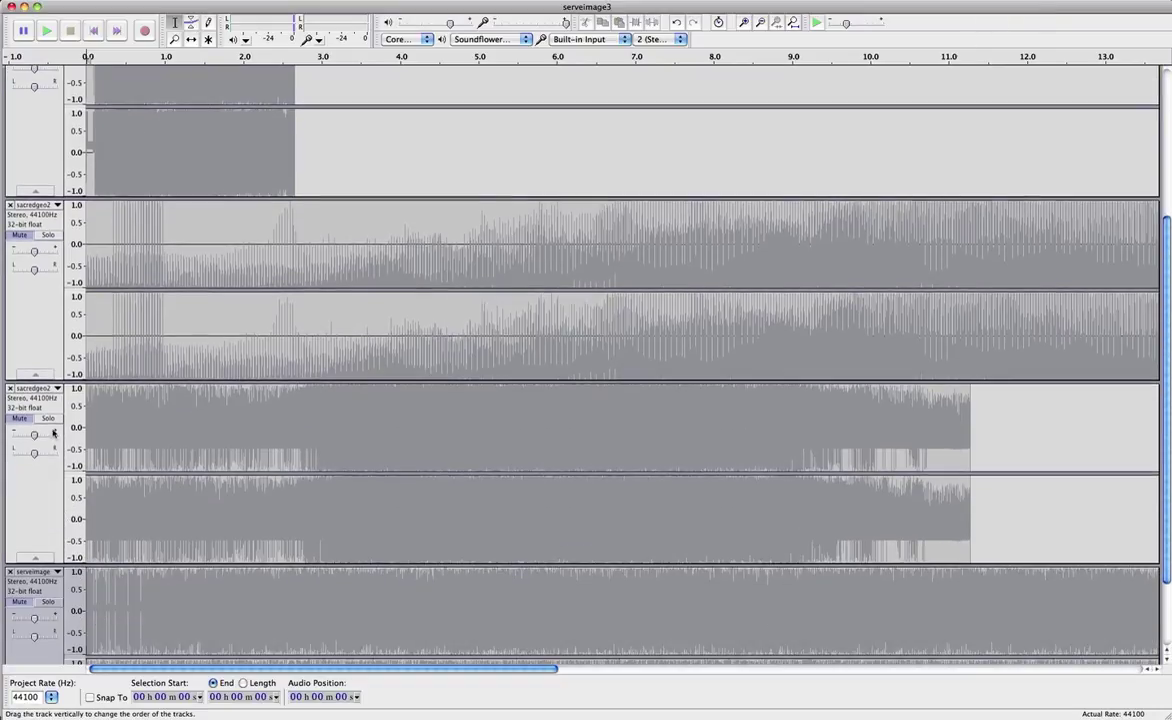
scroll(49, 396, down, 3)
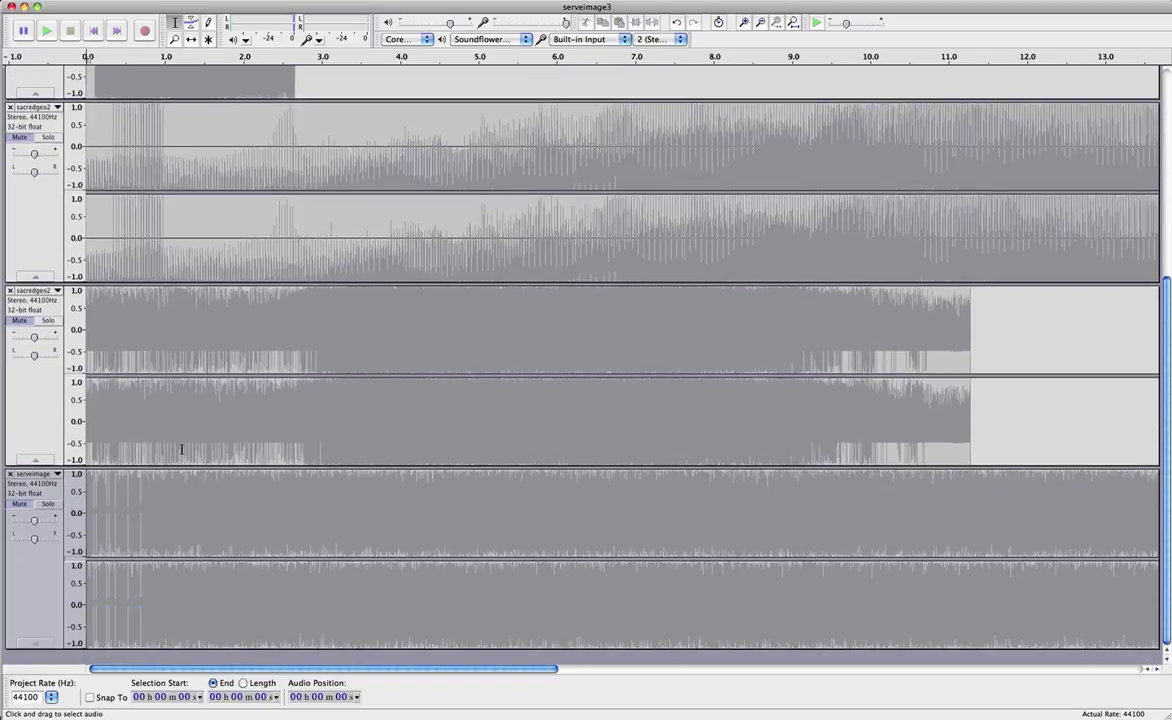
scroll(214, 350, up, 9)
scroll(214, 355, down, 9)
scroll(442, 476, up, 5)
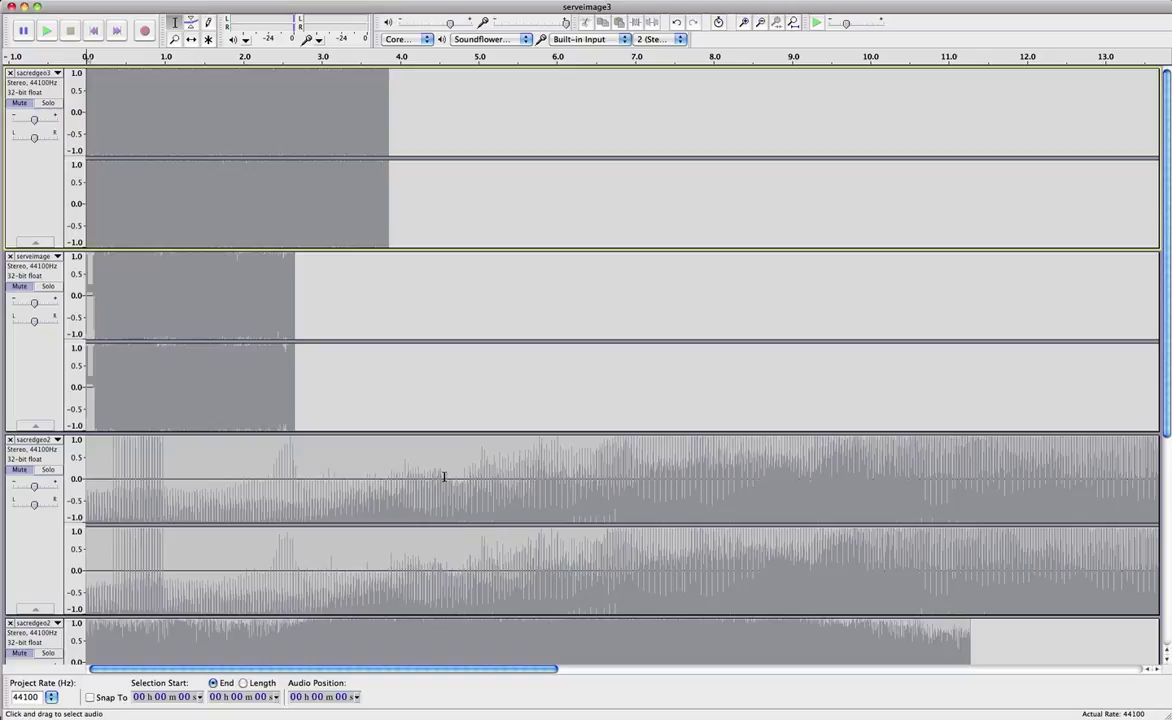
scroll(410, 420, down, 10)
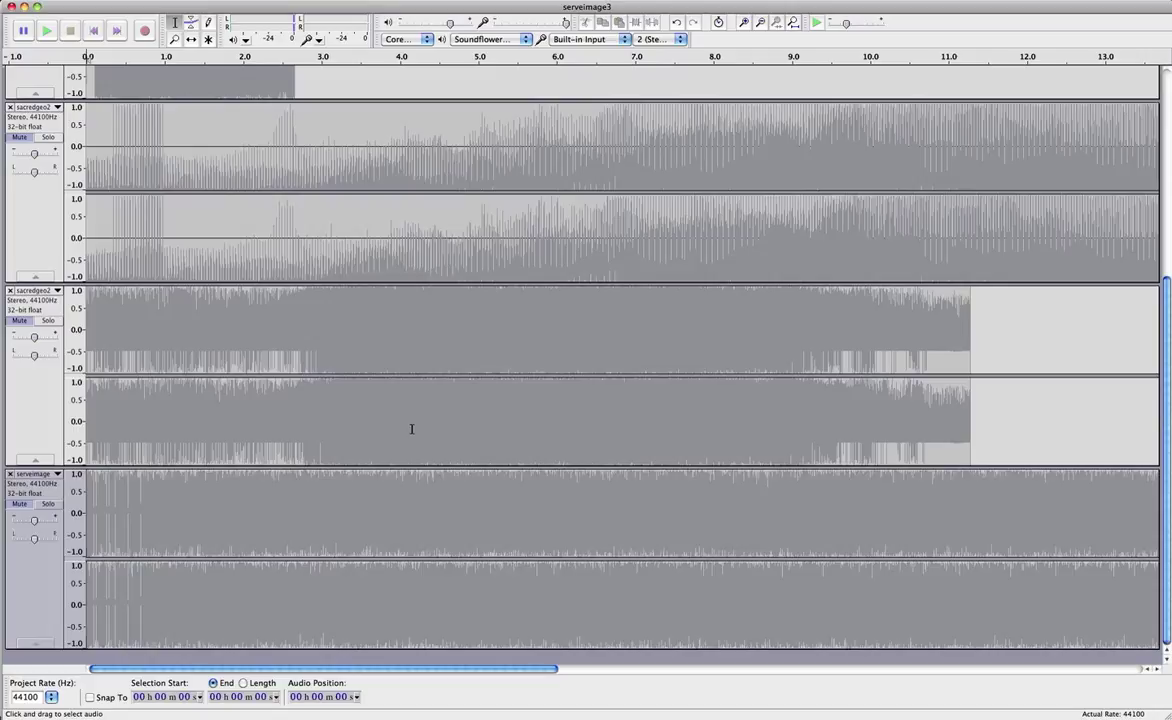
Unmute the first sacredgeo2 track, play its opening at a reduced output volume, stop playback and mute the track again.
click(19, 138)
drag(449, 22, 418, 22)
click(50, 30)
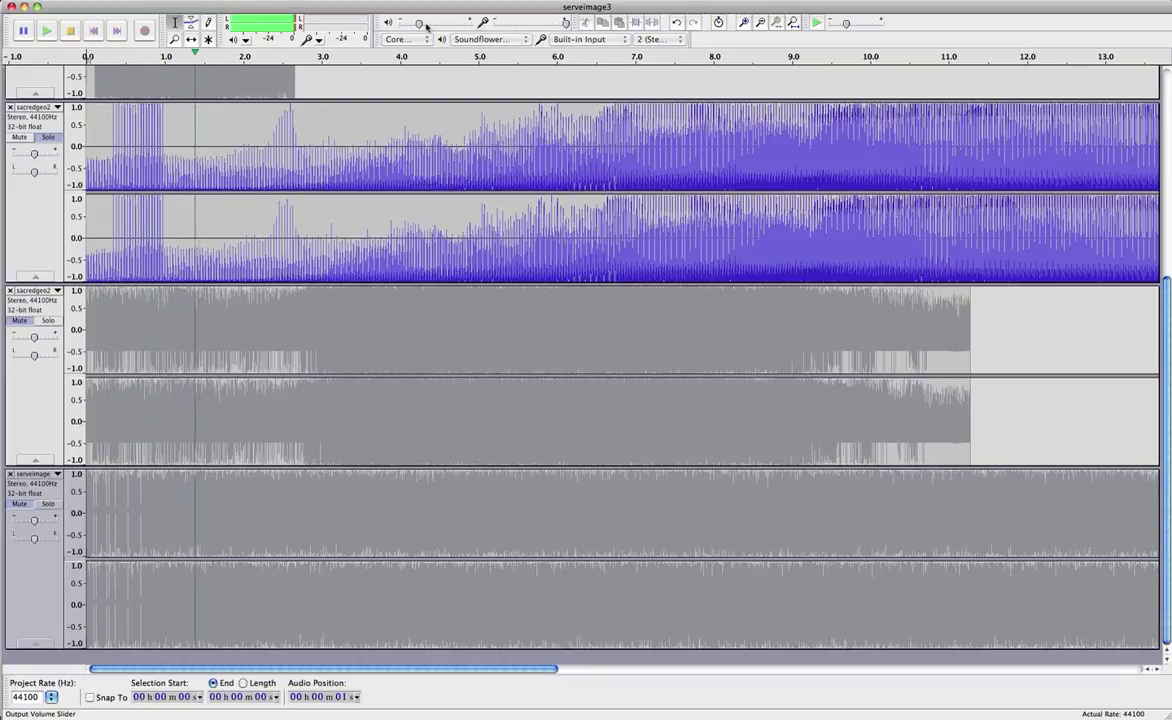
drag(426, 22, 429, 22)
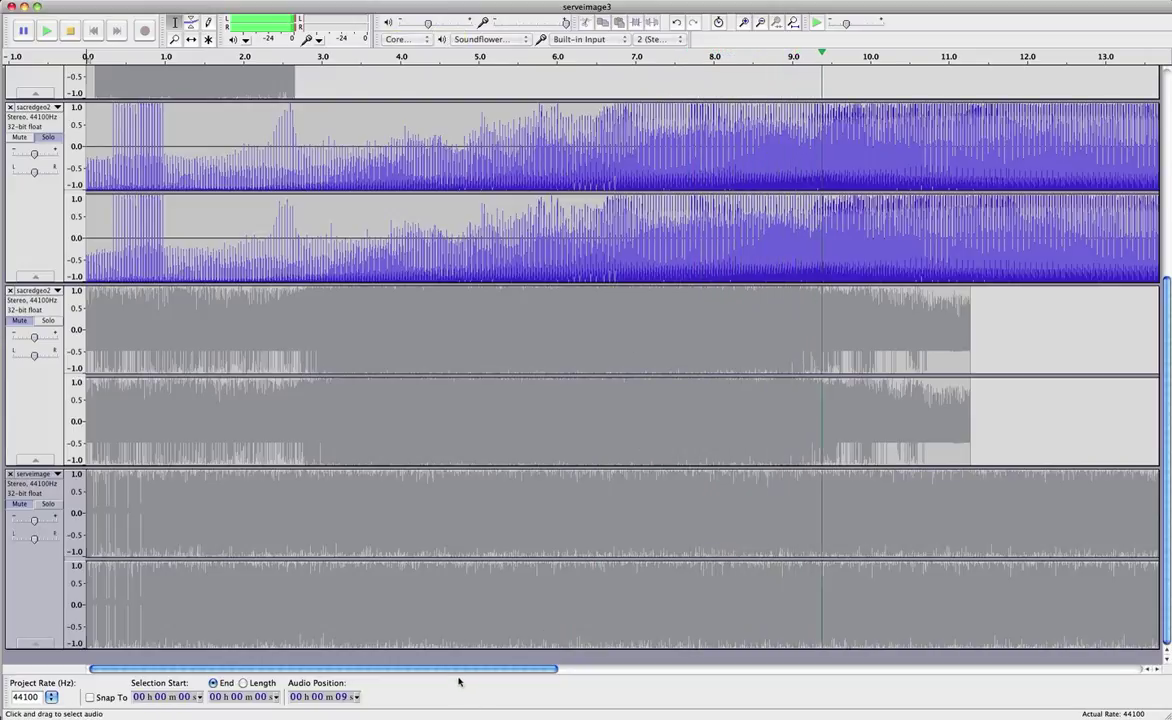
scroll(515, 672, right, 3)
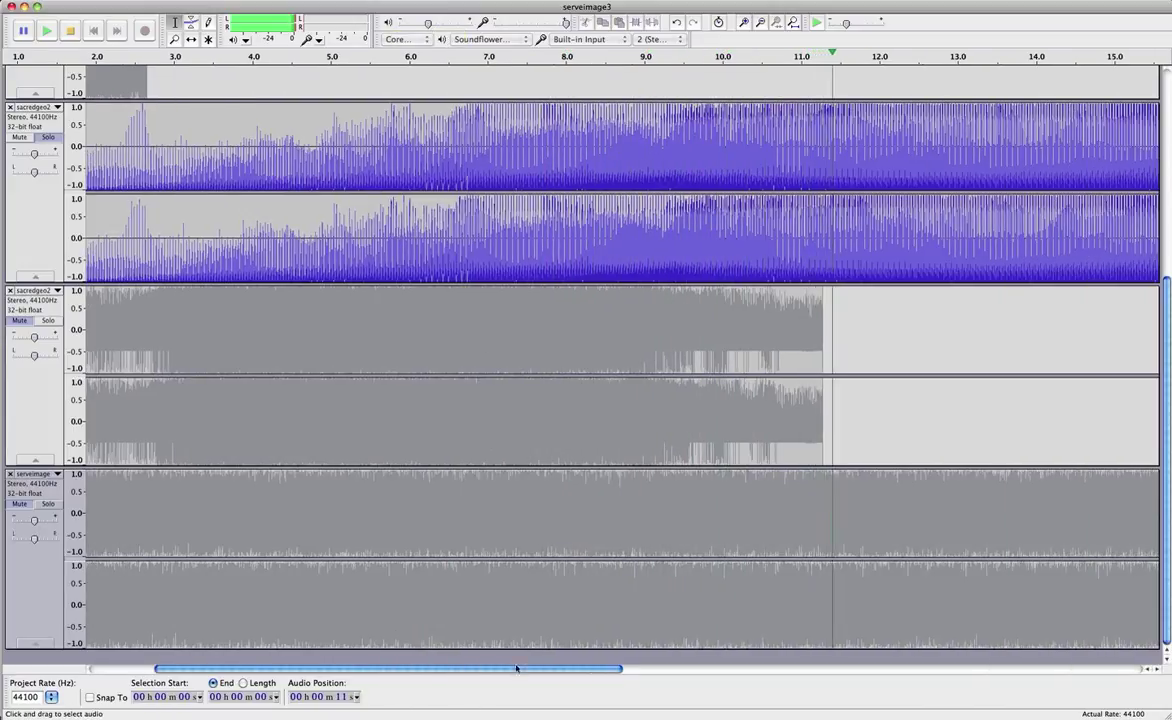
click(72, 32)
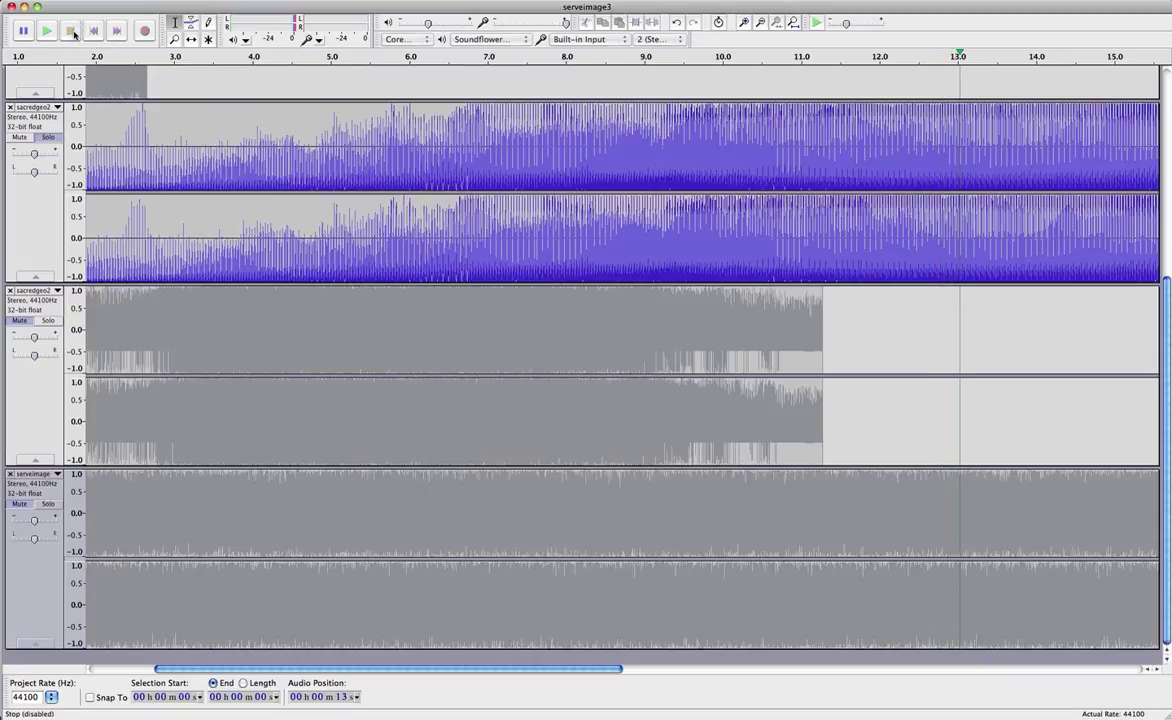
click(45, 130)
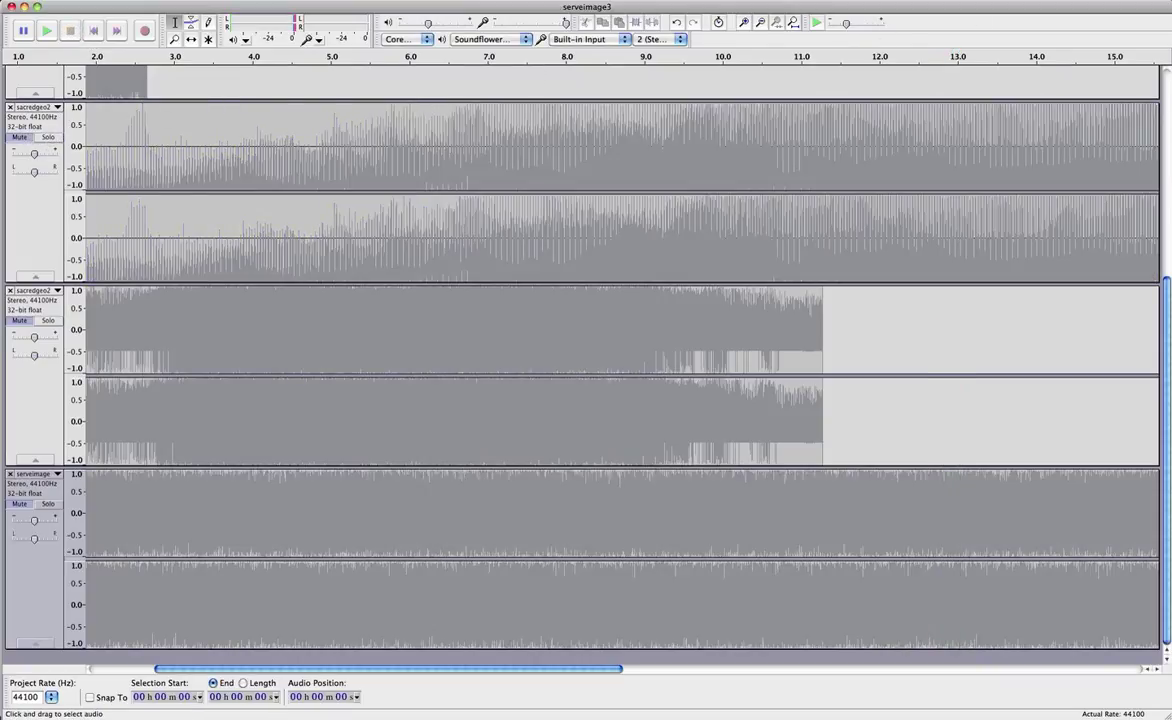
Raise the system's output volume slightly.
click(1075, 3)
drag(1075, 39, 1078, 30)
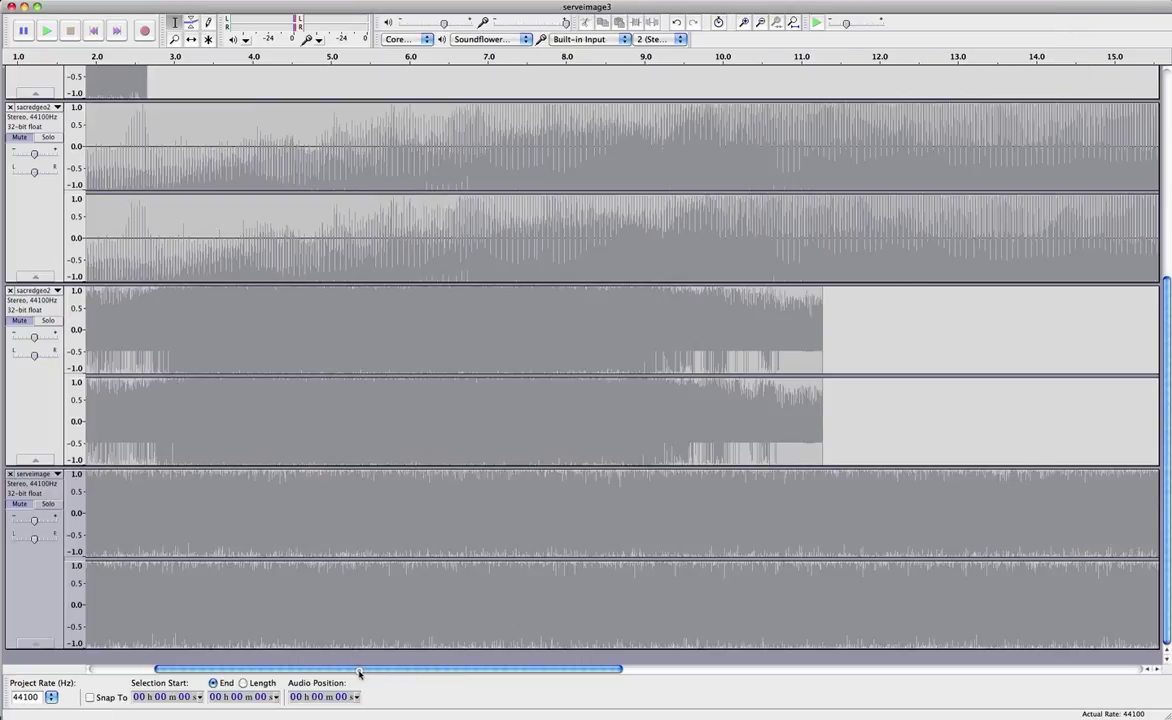
drag(361, 673, 318, 675)
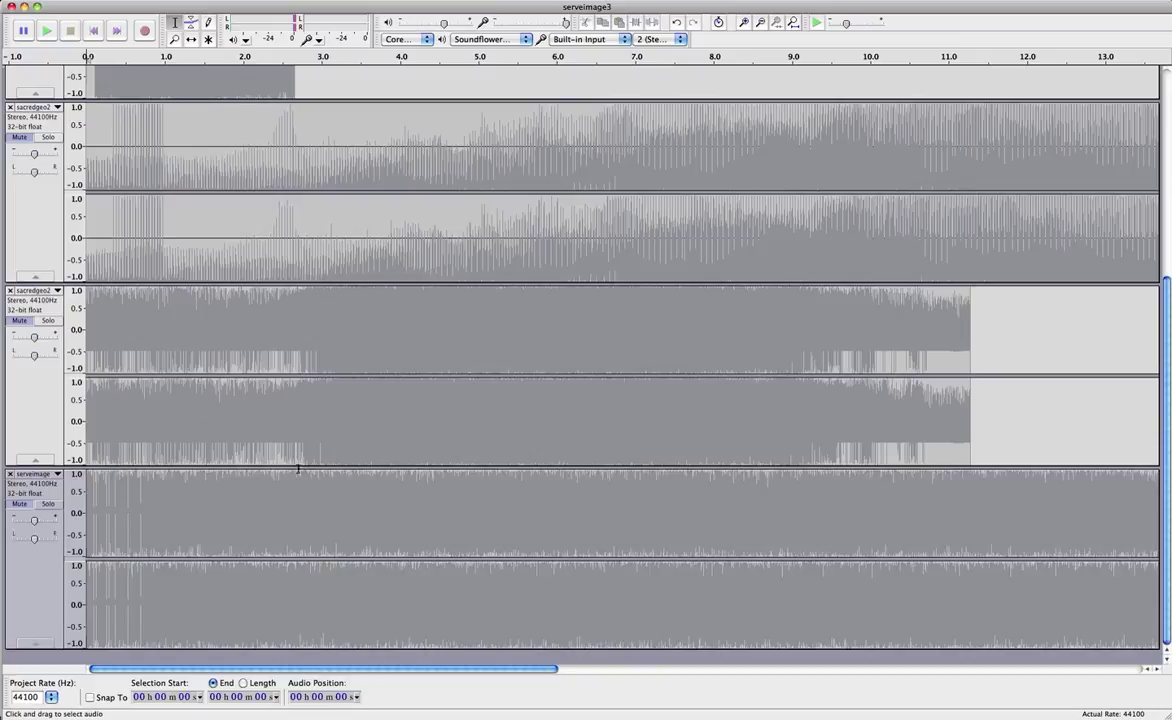
click(95, 0)
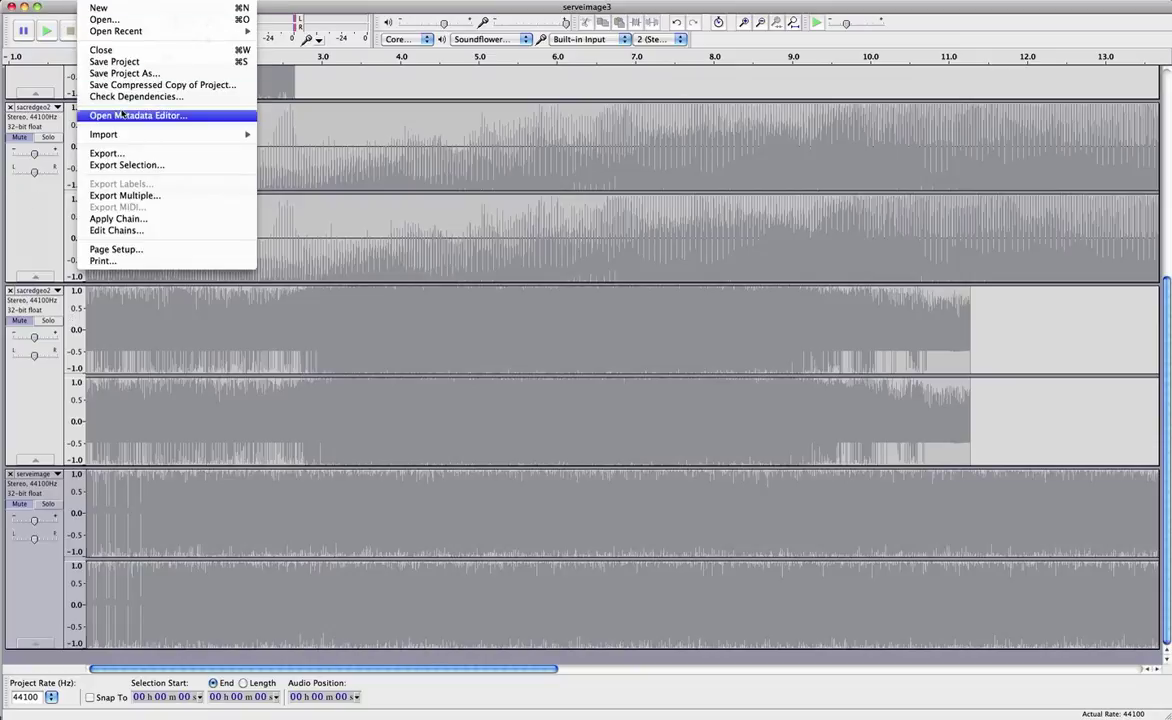
click(36, 209)
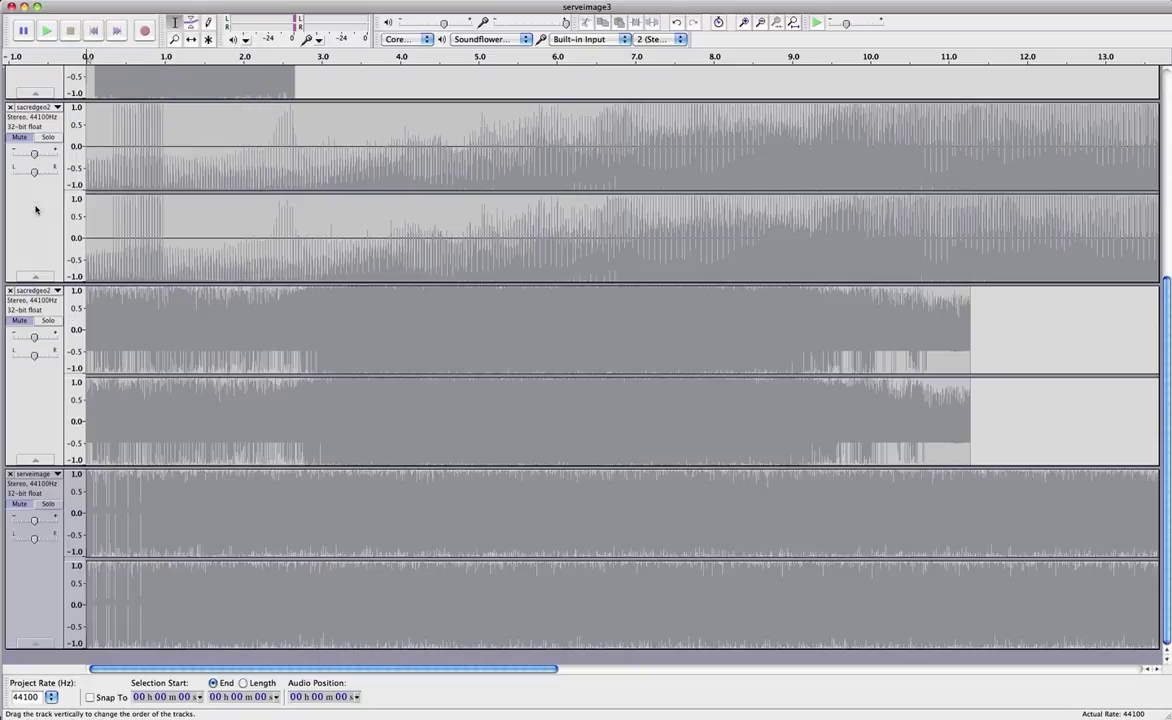
scroll(35, 209, up, 6)
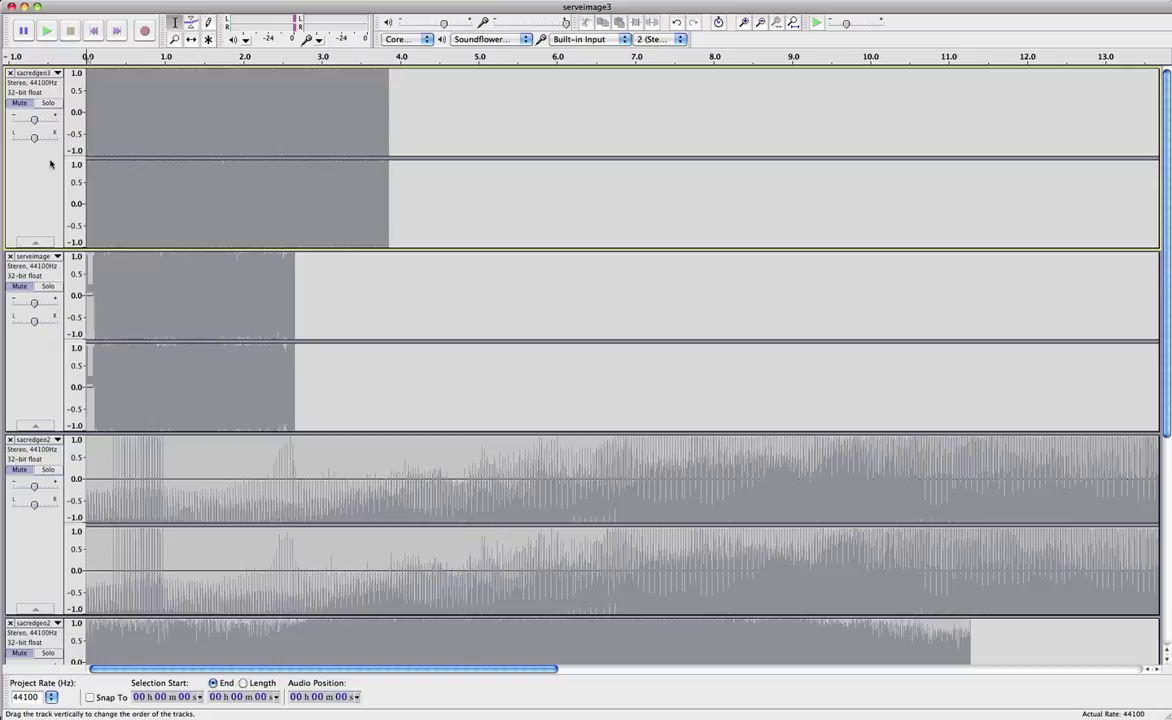
click(95, 0)
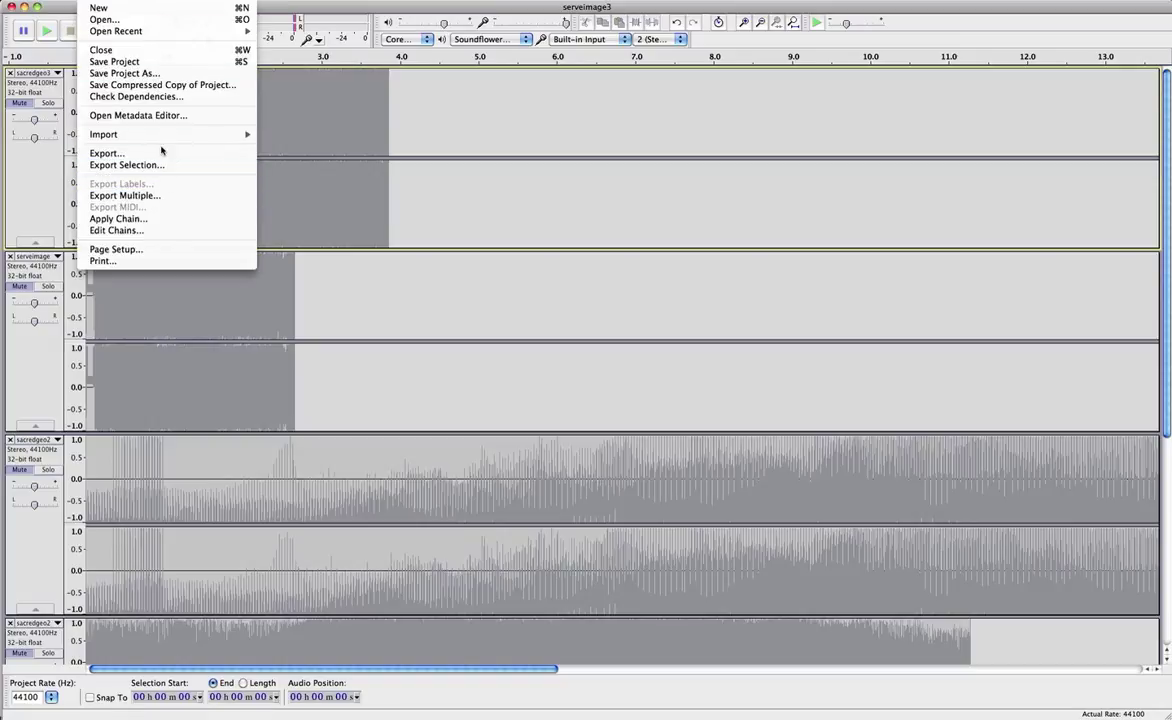
click(45, 172)
Select the audio from about 0.5 to 3.7 seconds in the first sacredgeo2 track, and clear the selection.
scroll(207, 301, down, 5)
click(127, 184)
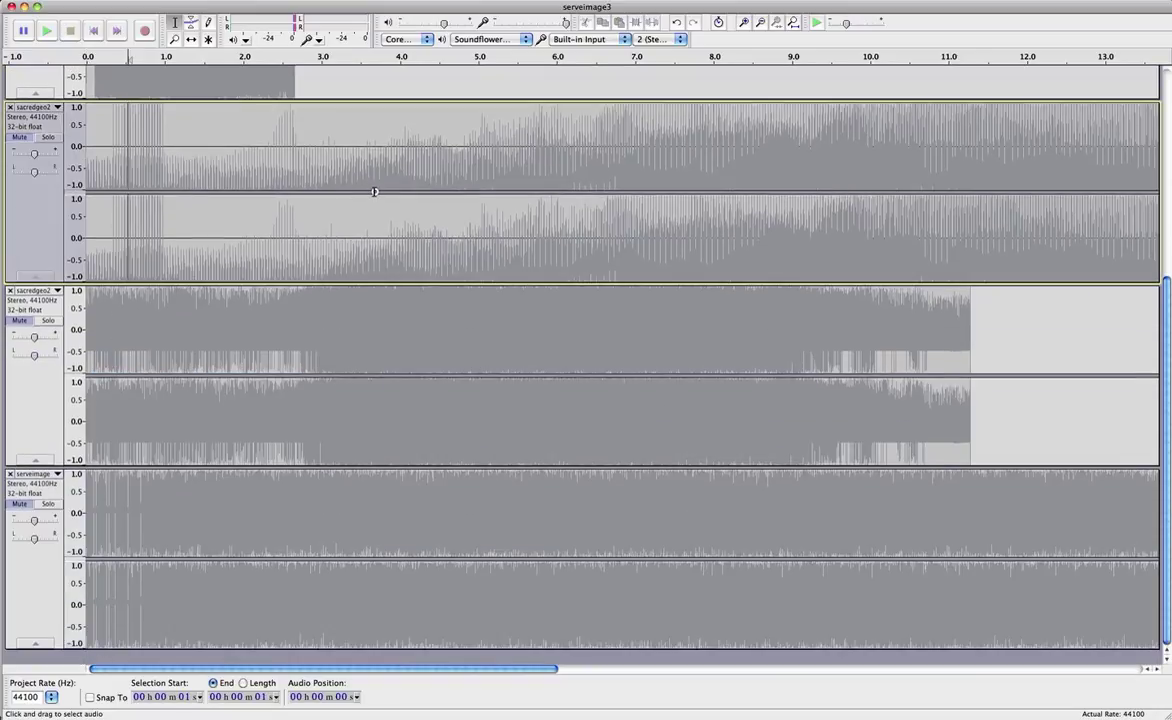
drag(374, 191, 374, 191)
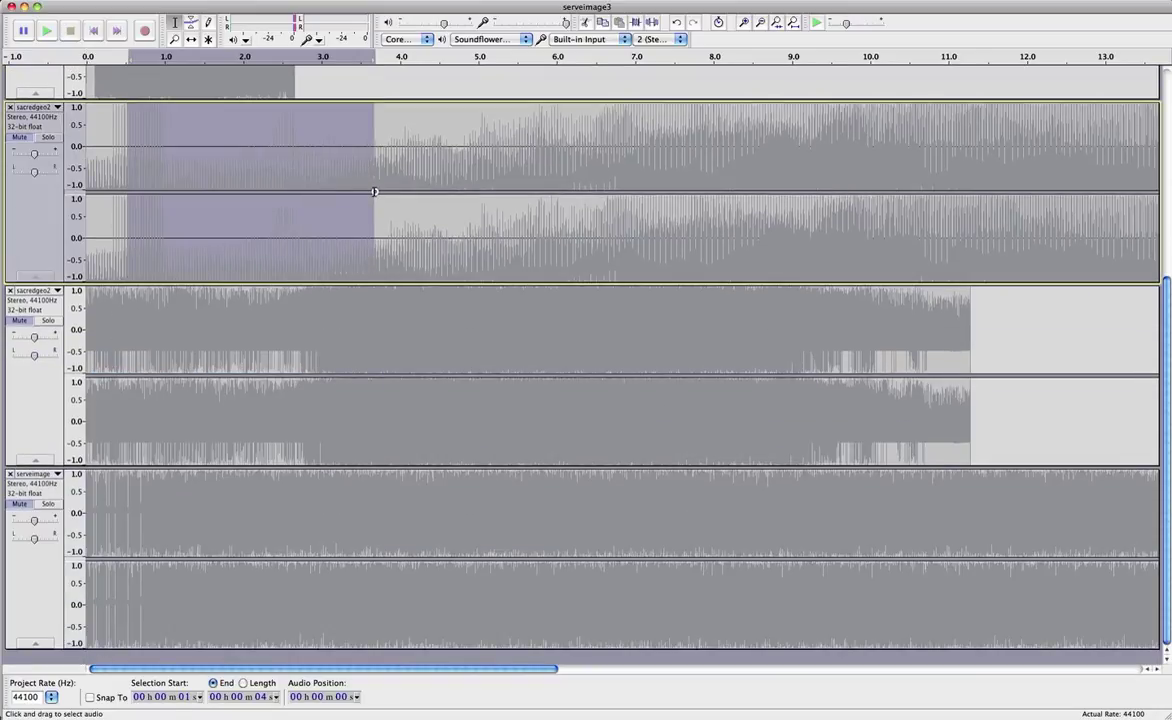
click(920, 176)
scroll(515, 220, up, 5)
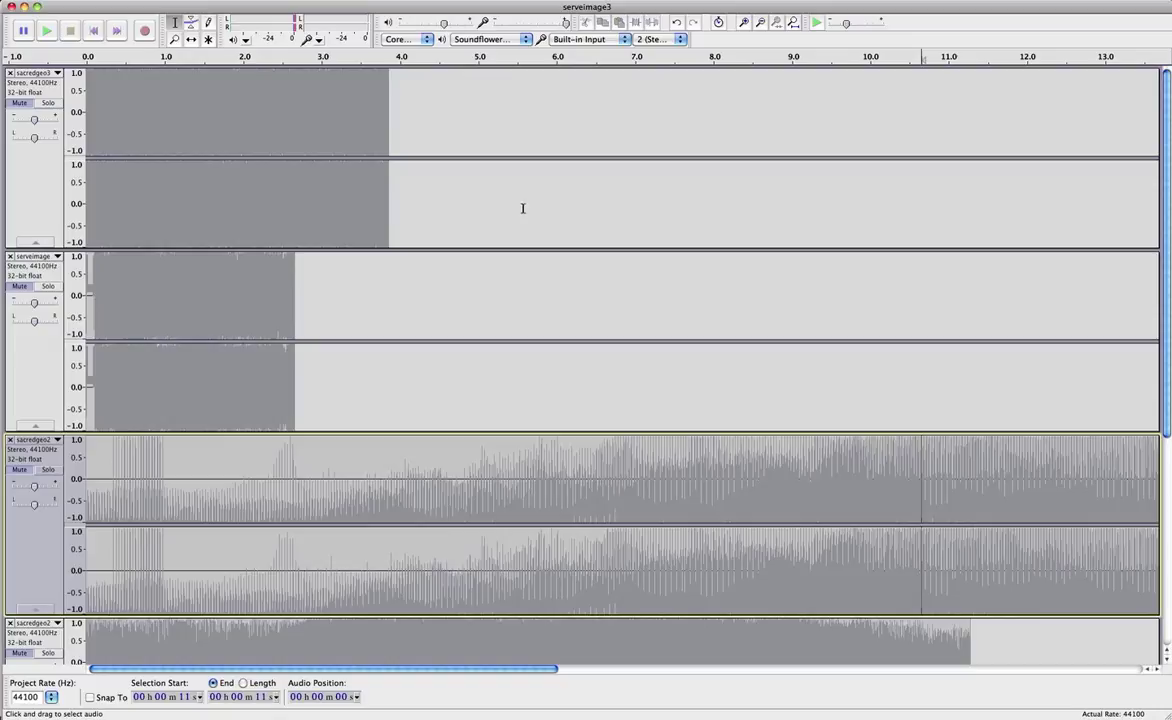
Switch to Reason, examine the devices inside the first Combinator, and fold it closed again.
key(super+Tab)
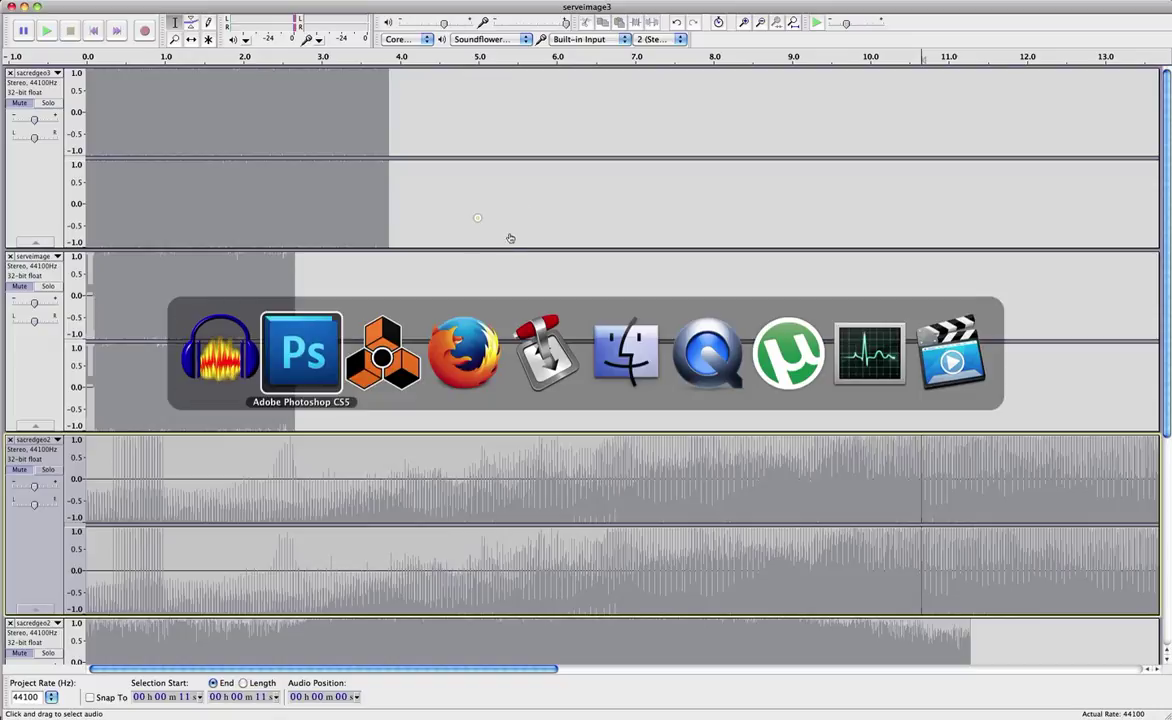
click(385, 336)
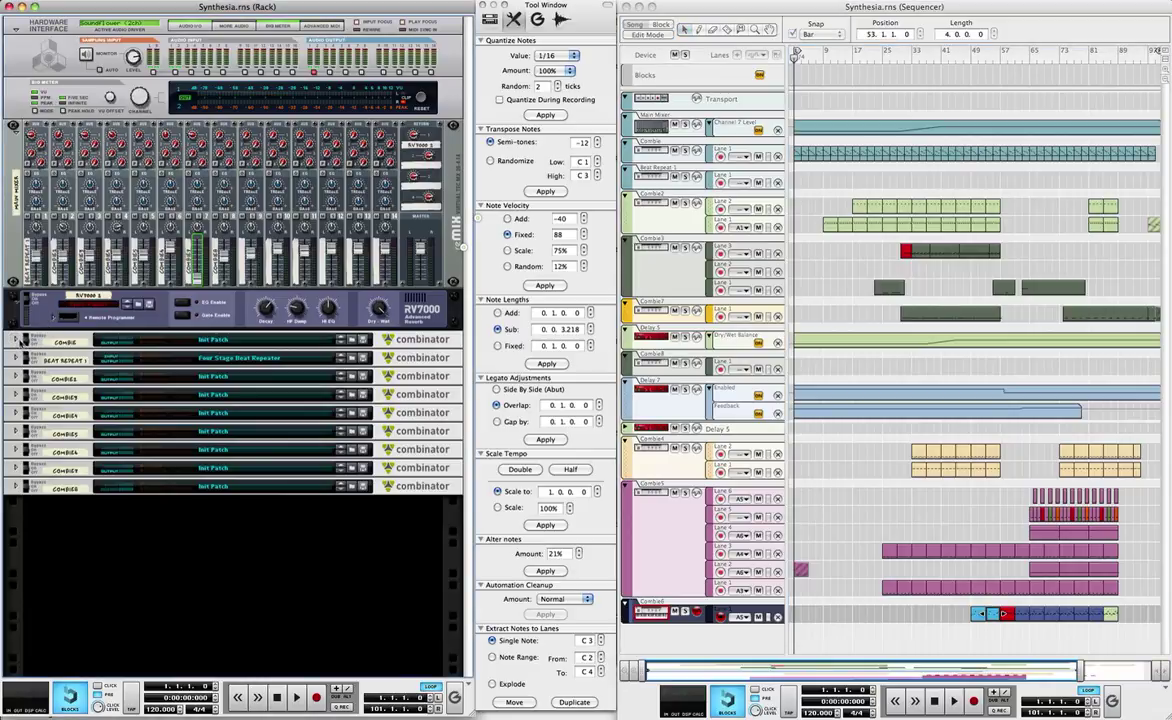
click(17, 340)
click(101, 404)
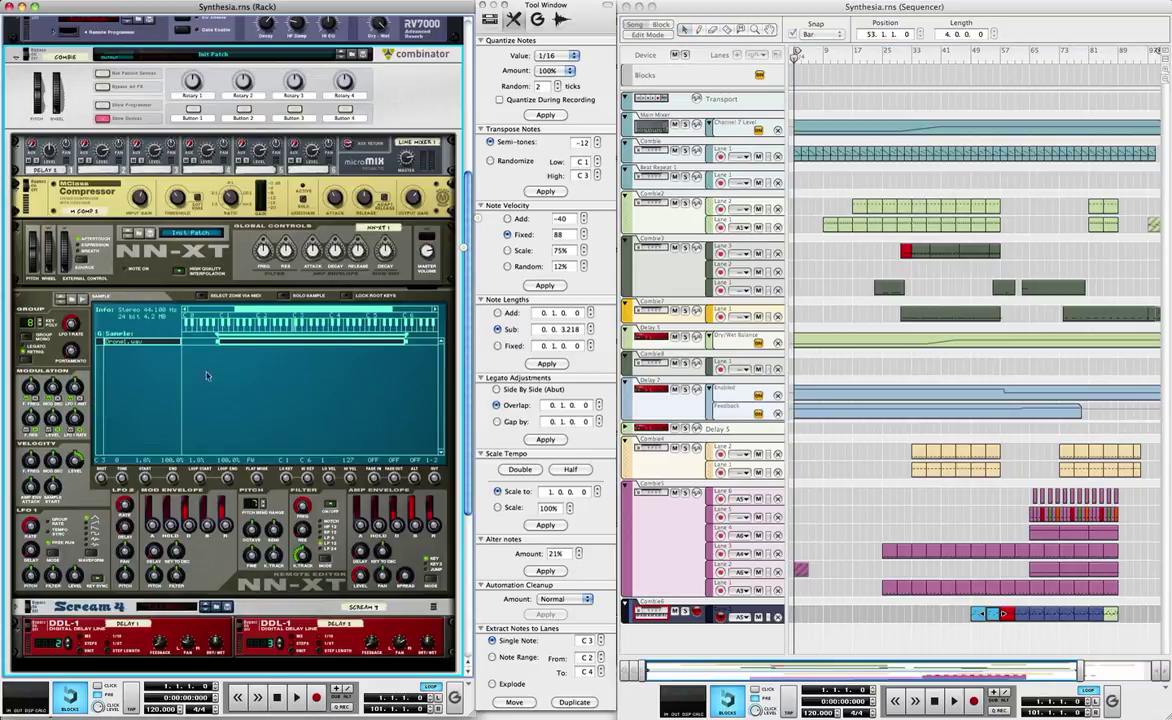
scroll(113, 252, up, 1)
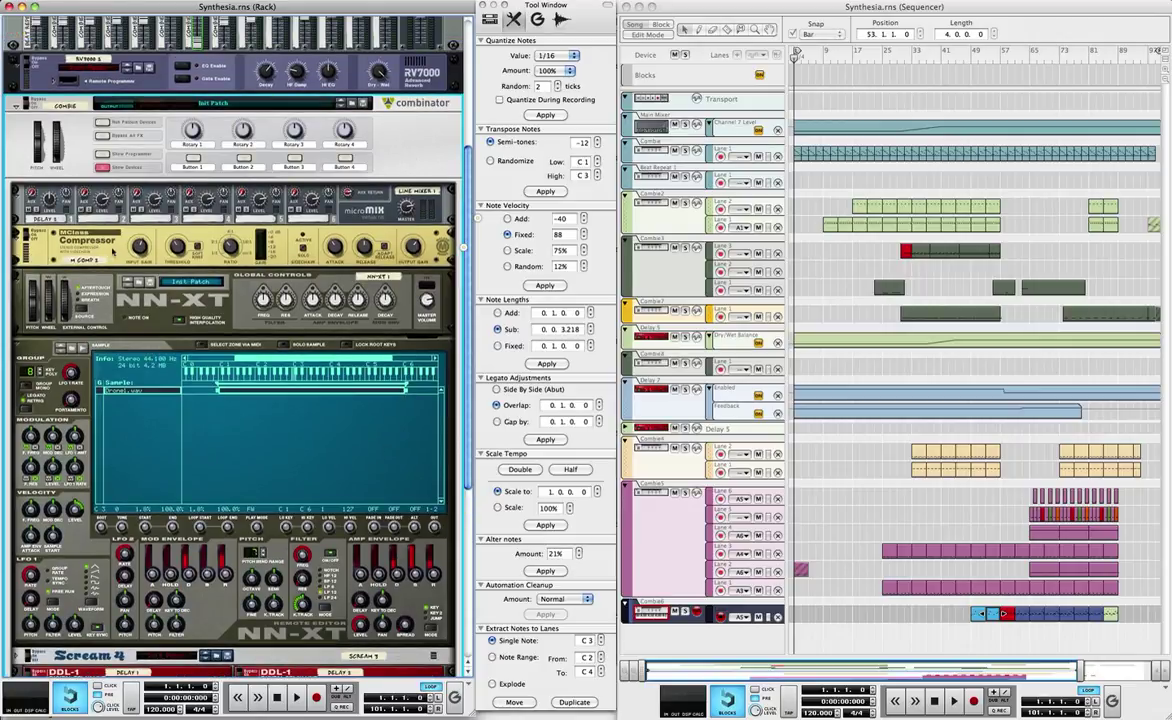
click(101, 166)
click(14, 333)
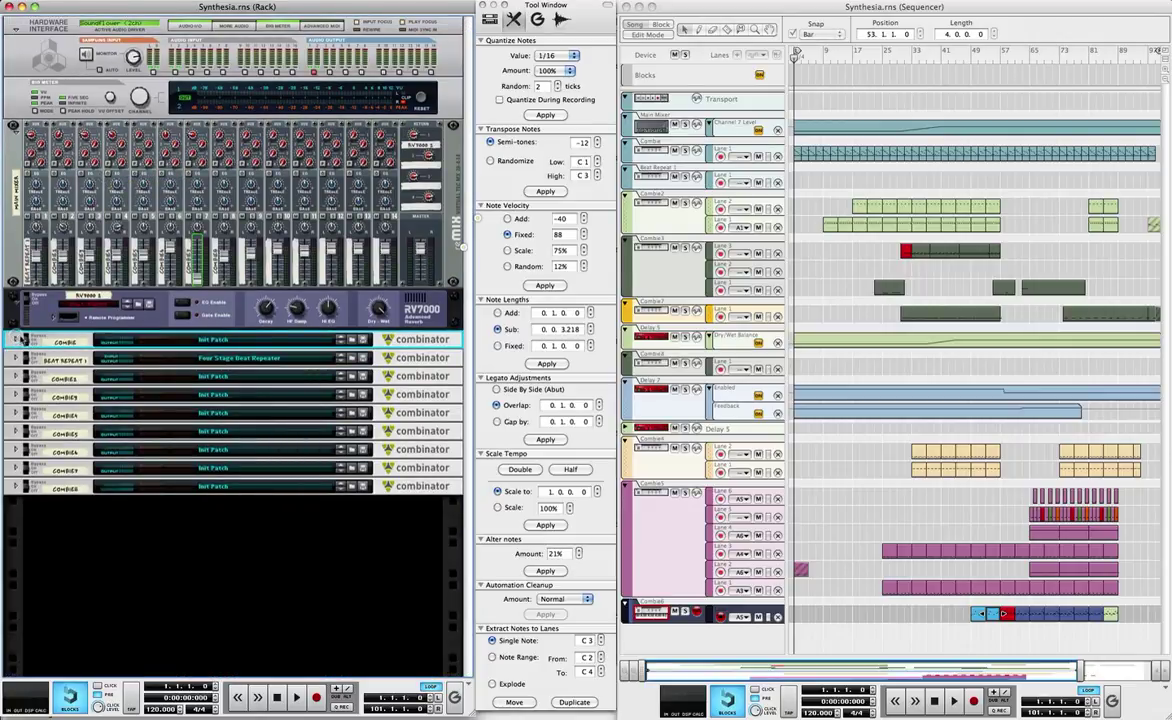
Show the devices inside the third Combinator and open its Error2.wav sample for editing.
click(14, 378)
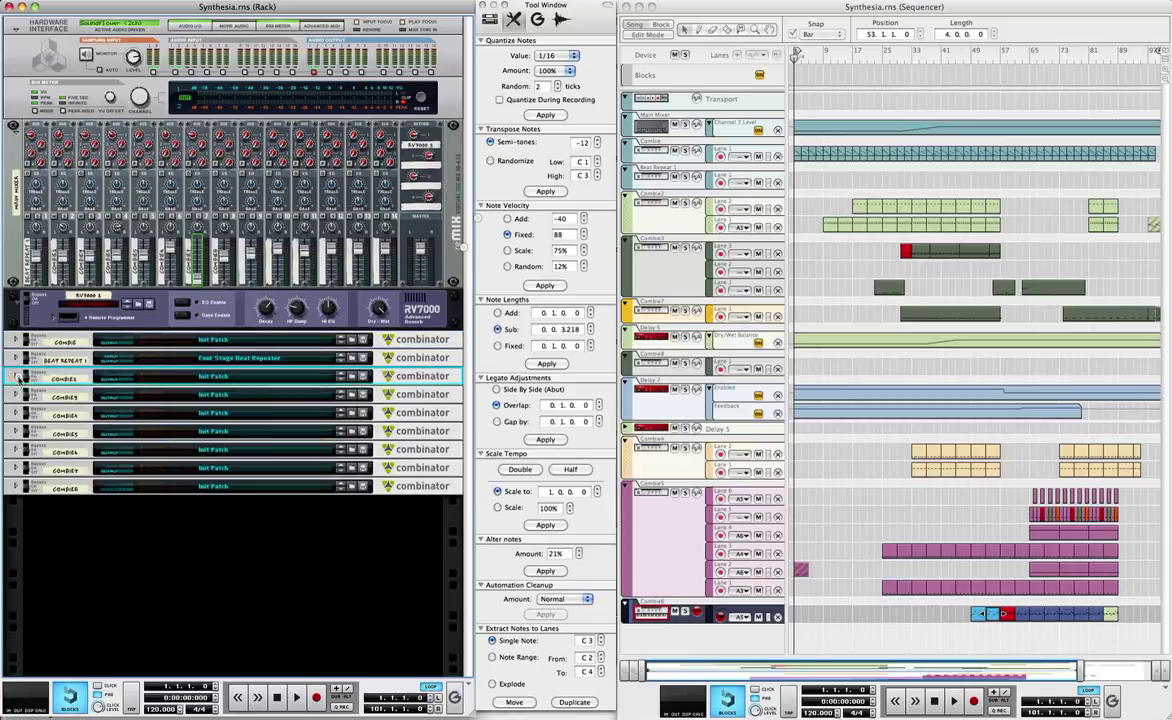
click(98, 445)
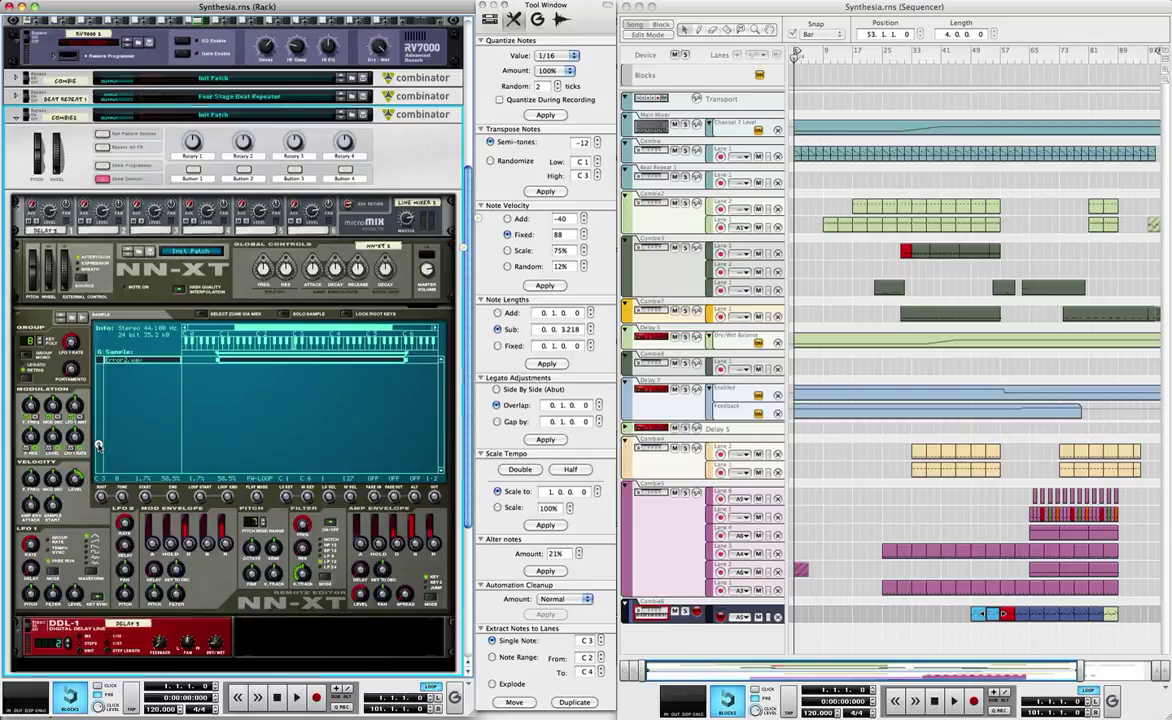
right_click(128, 357)
click(158, 384)
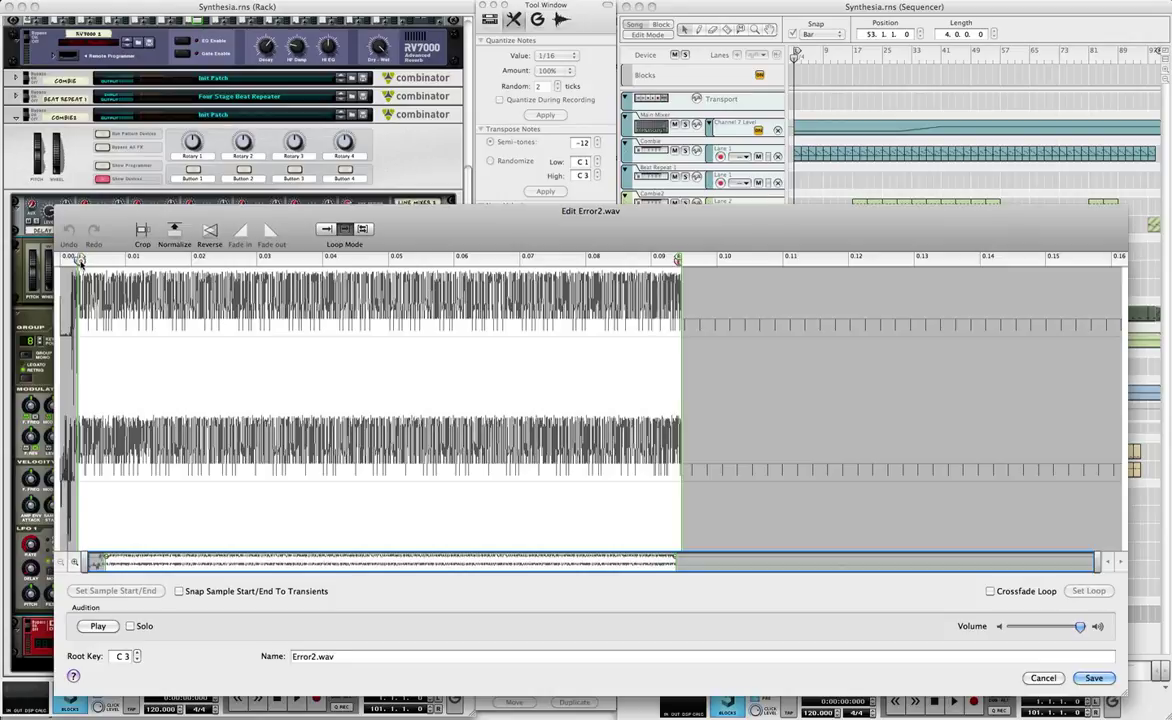
Move the sample start of Error2.wav to 0.00, try to extend its end to 0.16, and save the sample.
drag(80, 258, 62, 258)
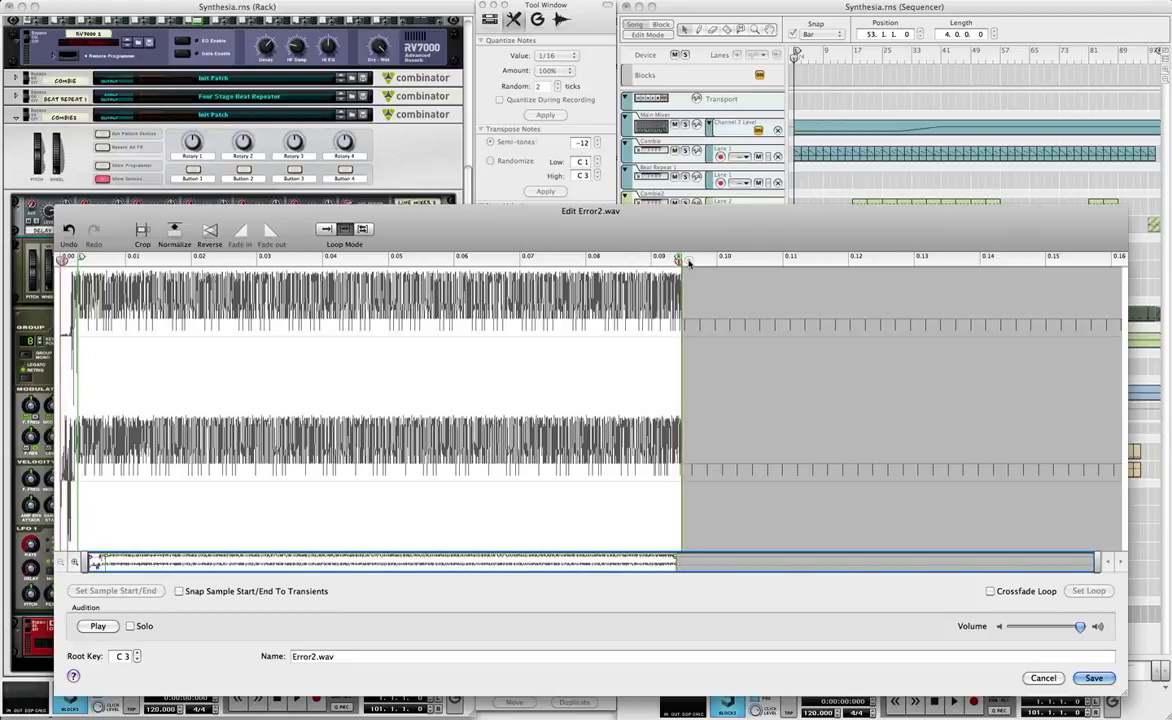
drag(680, 258, 1119, 259)
key(Return)
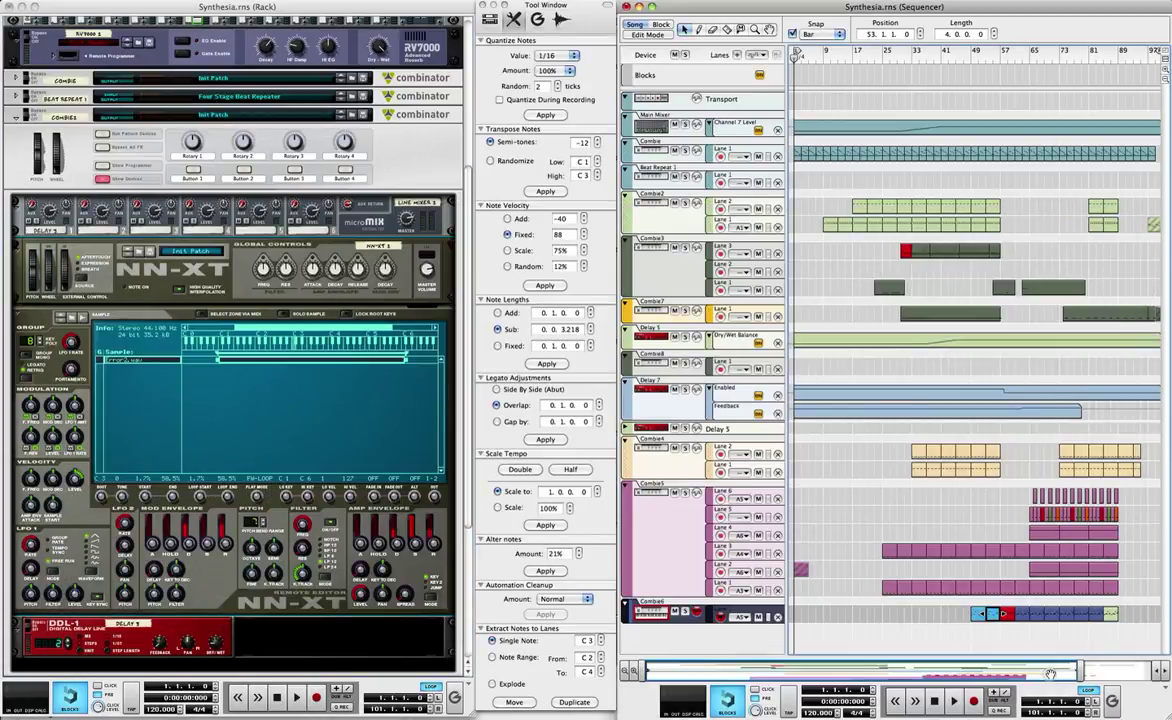
Audition Error2.wav looped and at full length without looping, cancel the sample edit, and fold the third Combinator closed.
right_click(133, 359)
click(158, 383)
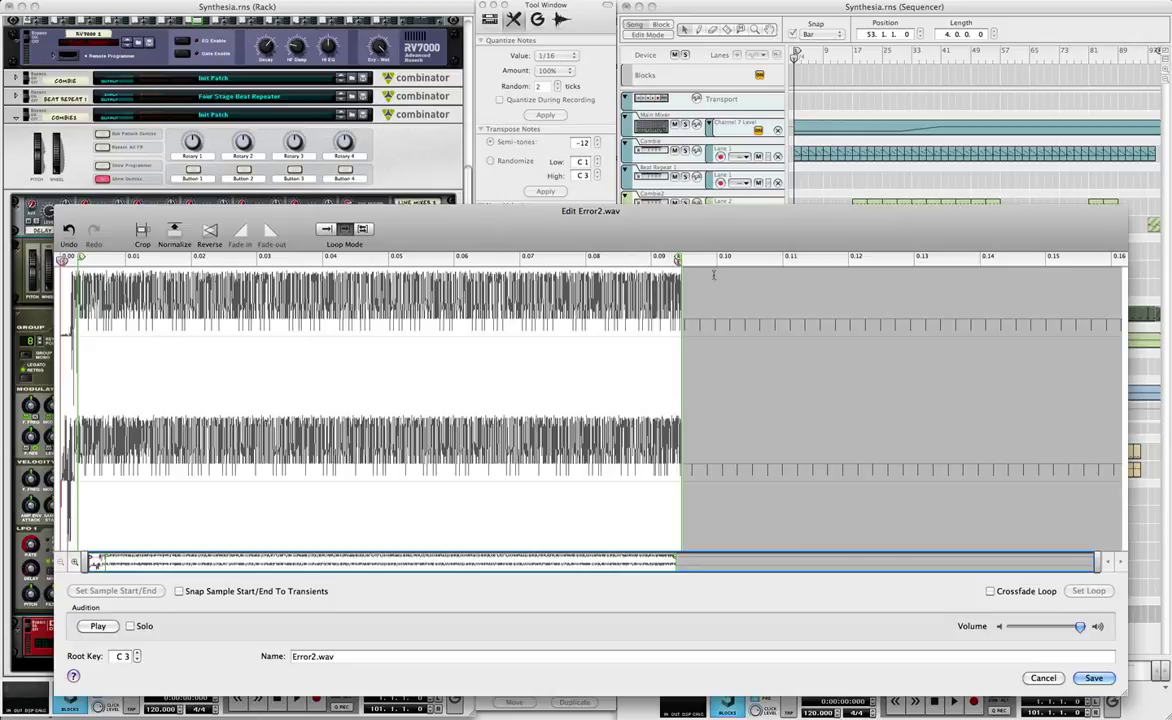
click(98, 626)
click(98, 626)
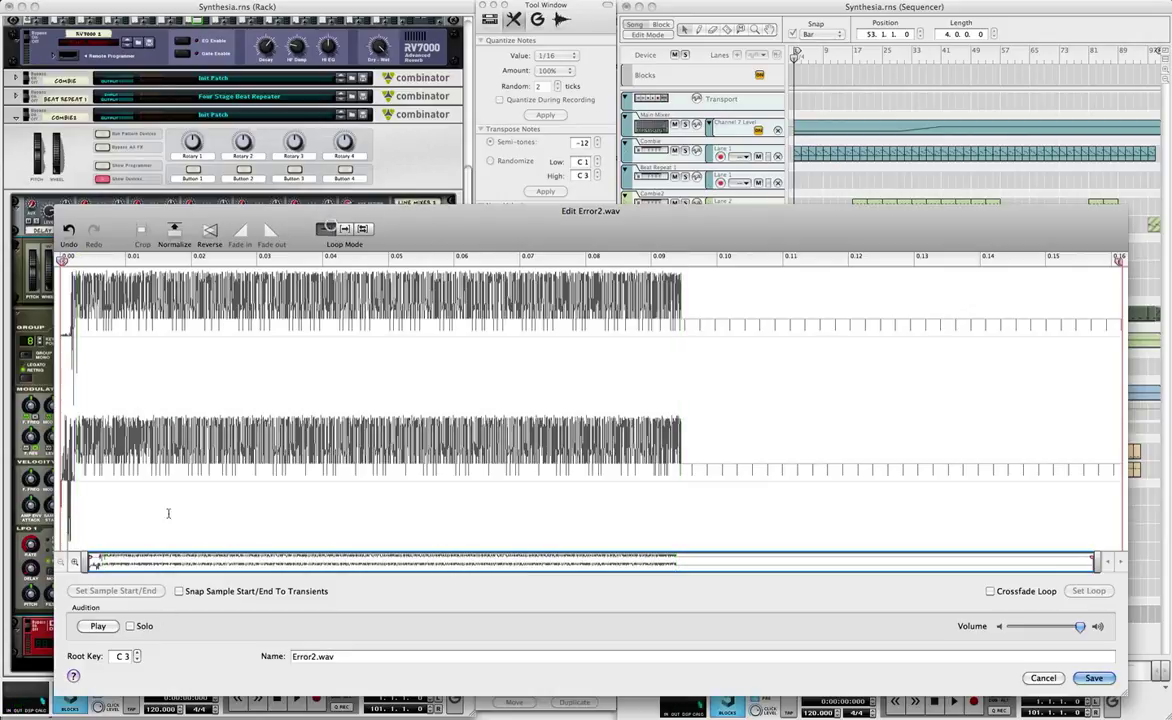
click(100, 627)
click(1045, 678)
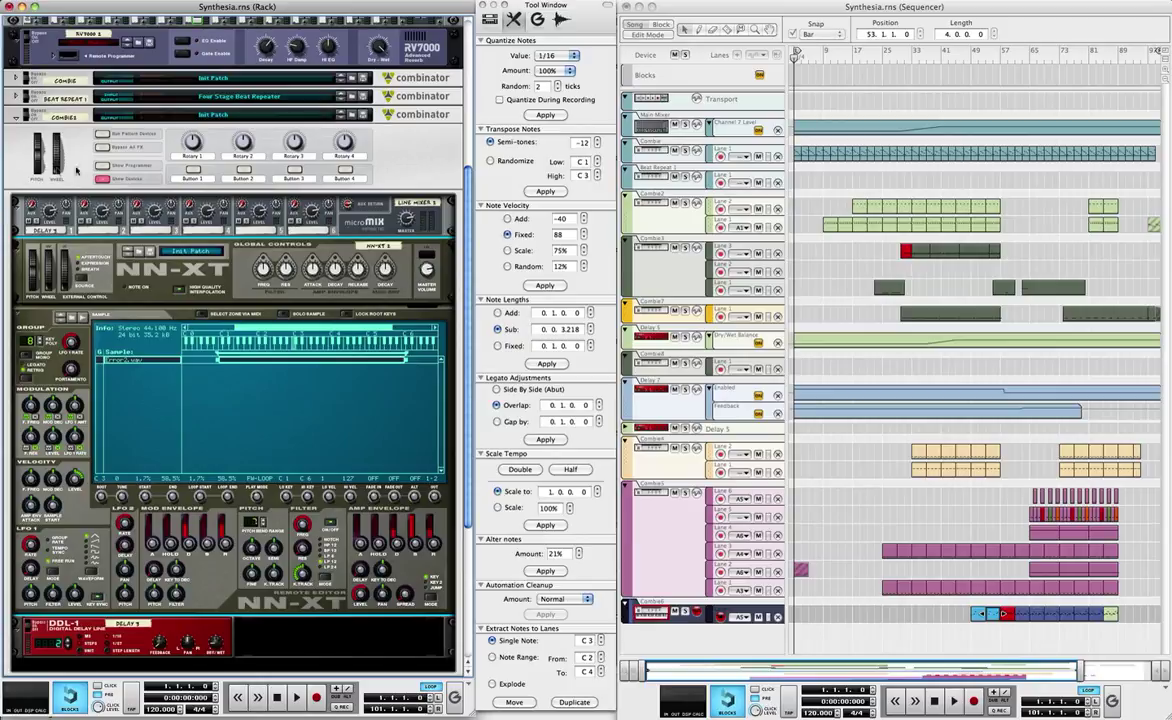
click(102, 178)
click(15, 367)
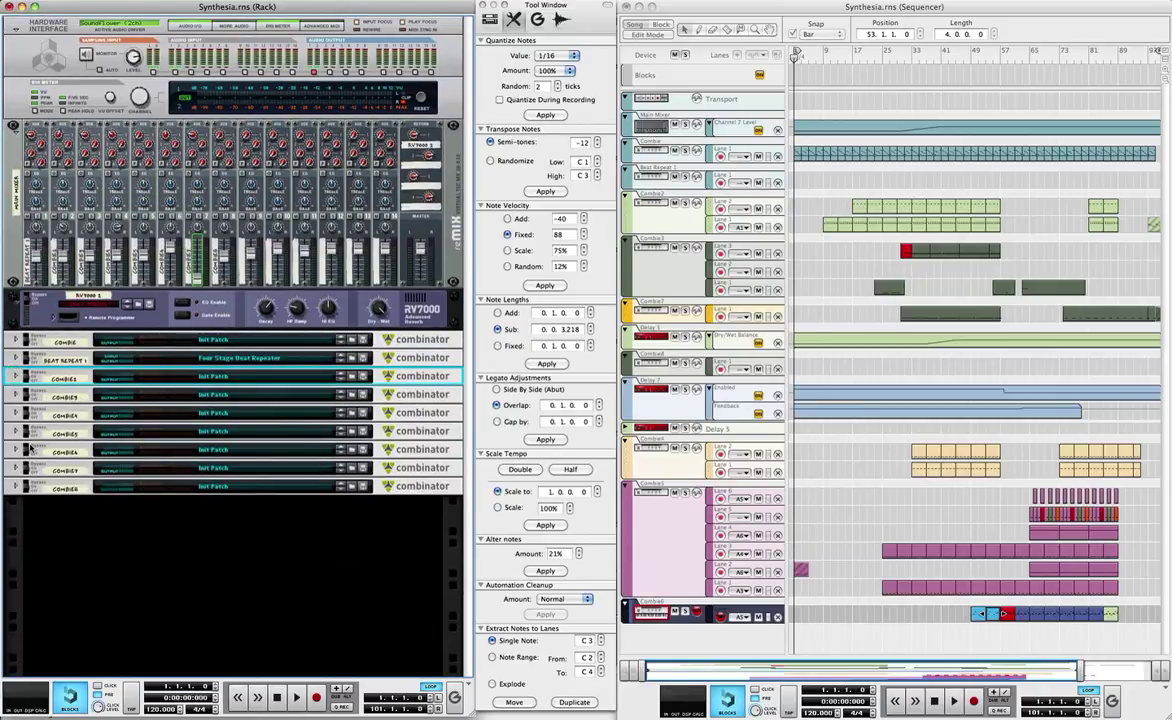
Show the devices inside the Combie4 Combinator and open its GGRadio.wav sample for editing.
click(15, 412)
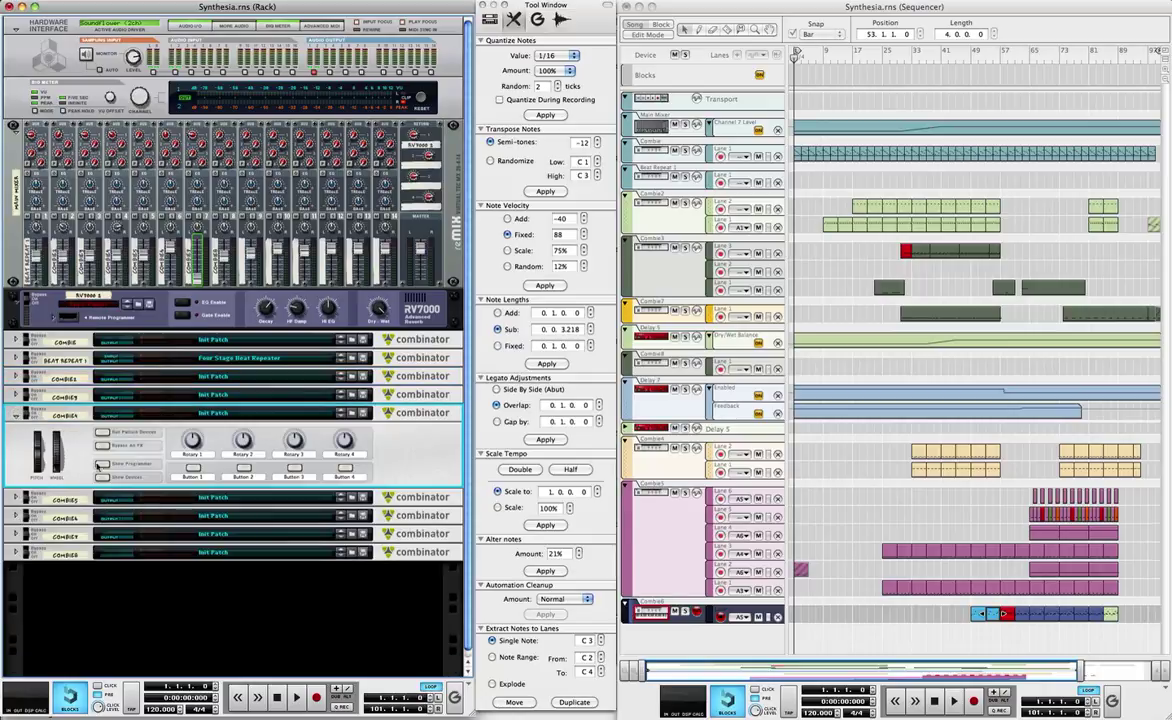
click(102, 477)
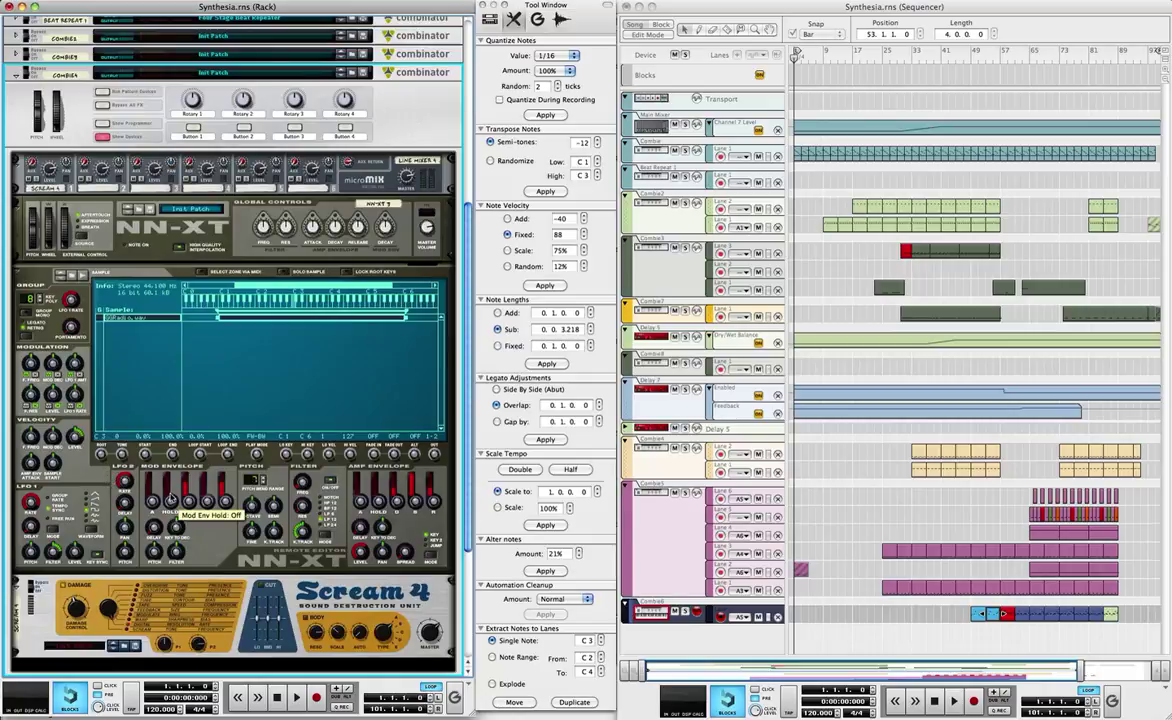
right_click(140, 320)
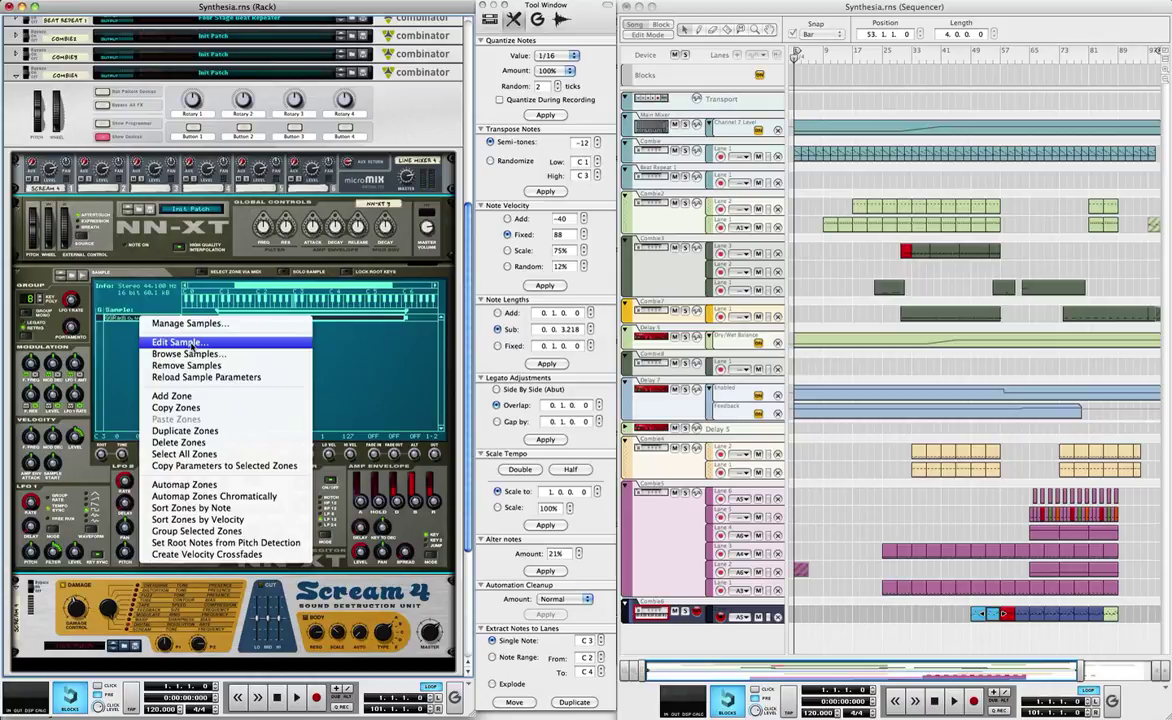
click(176, 342)
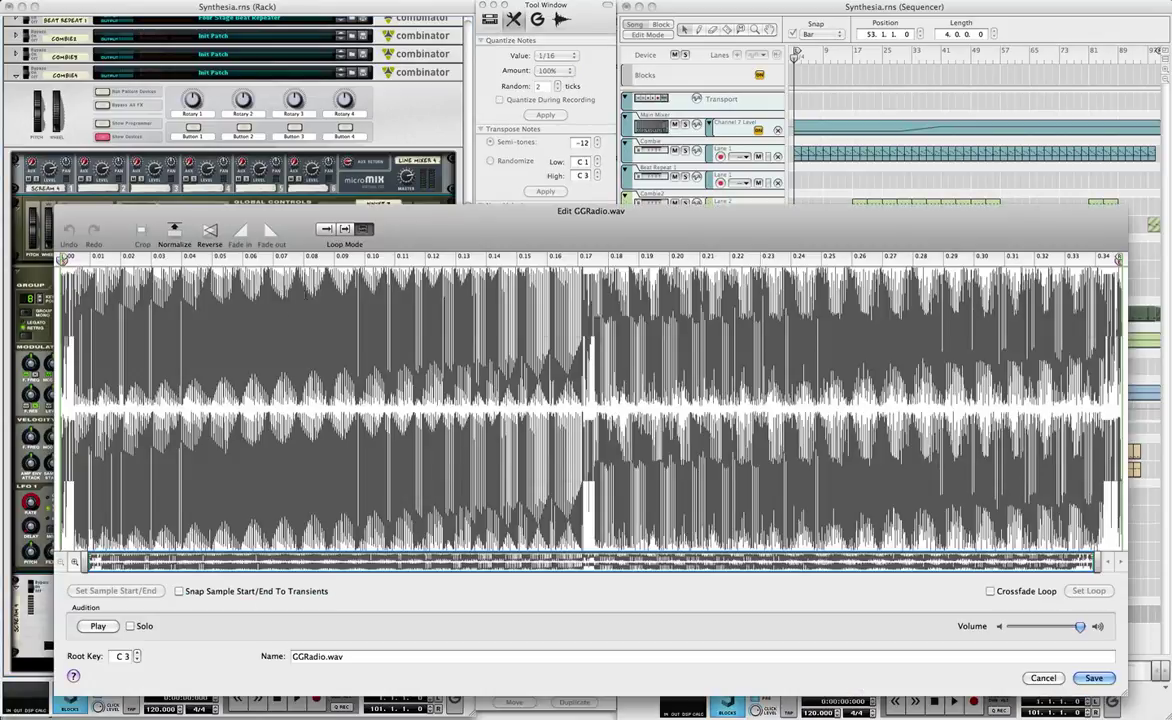
Audition GGRadio.wav without looping, cancel the sample edit, and fold Combie4 closed.
click(326, 229)
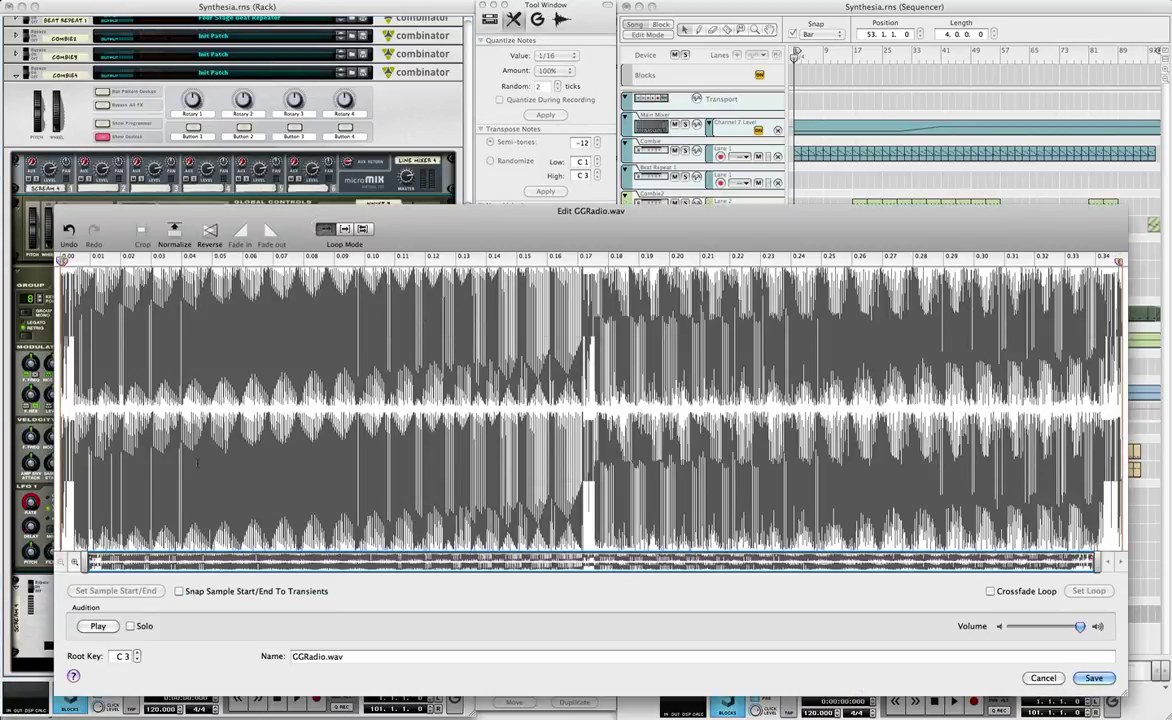
click(97, 627)
click(1042, 678)
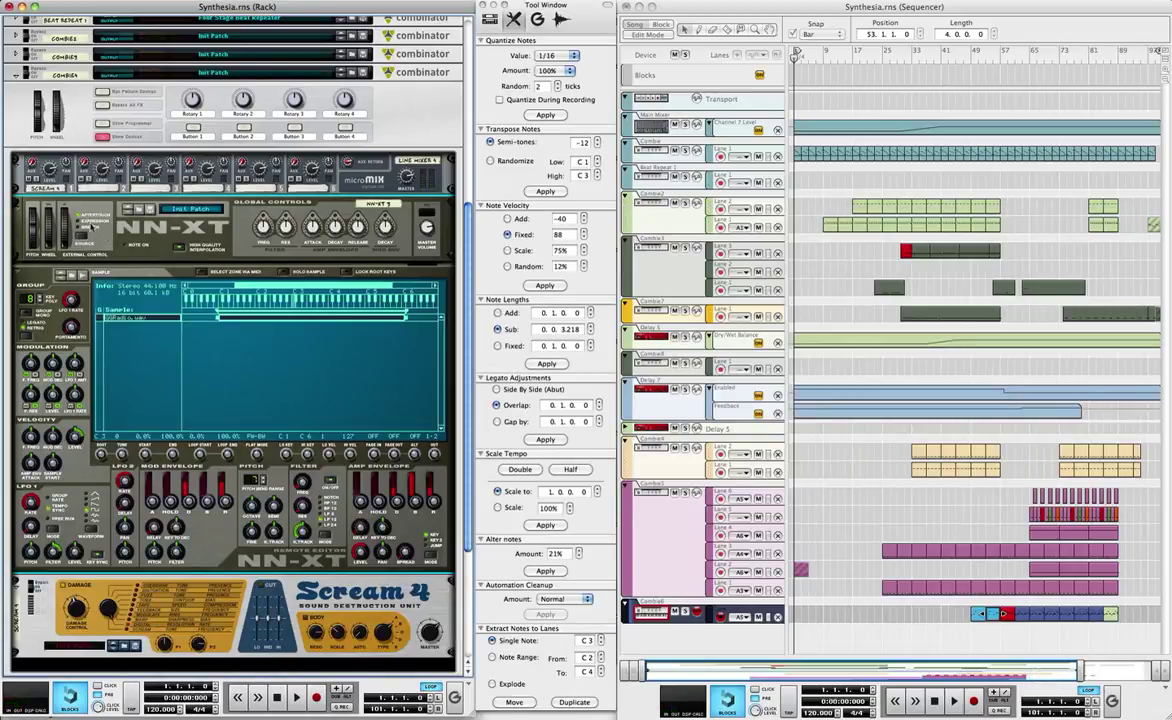
click(101, 136)
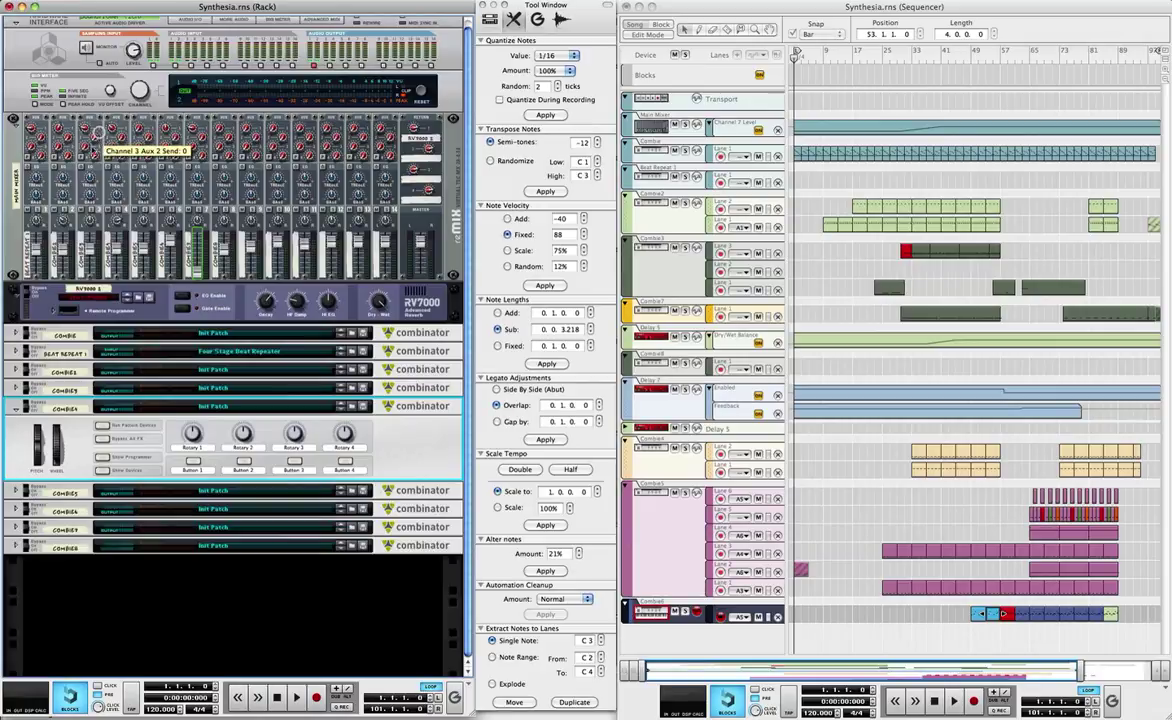
click(13, 413)
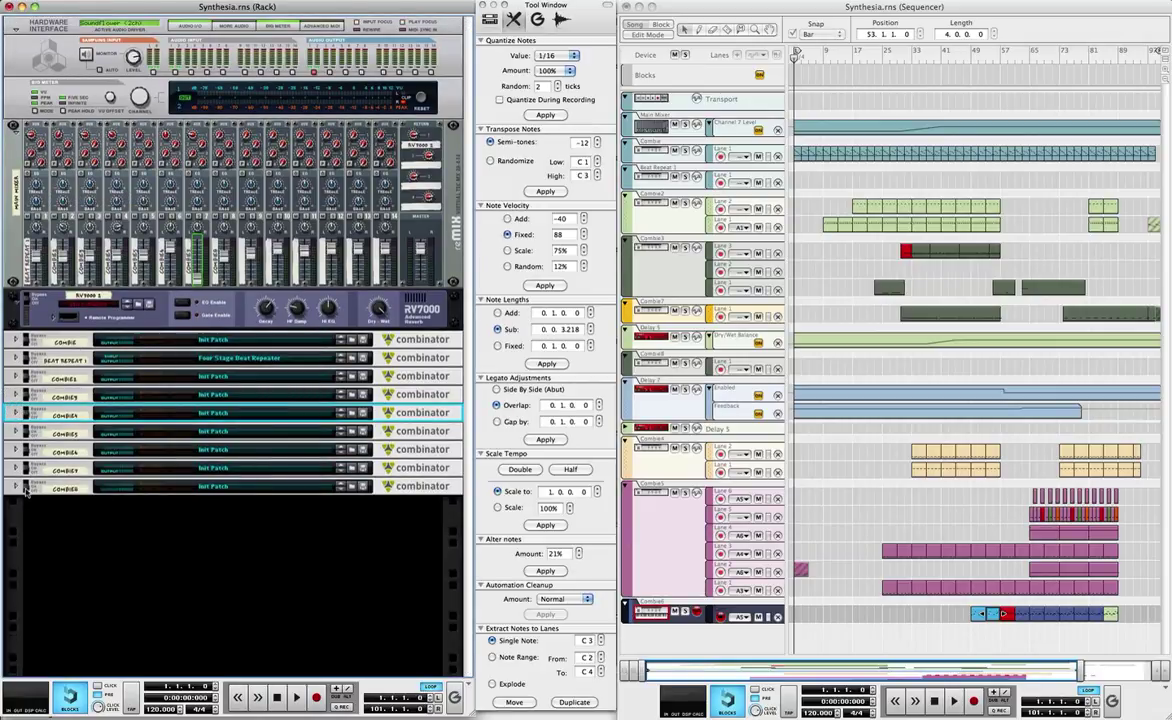
Show the Combie6 devices, expand the first NN-XT's remote editor, and open its Error.wav sample for editing.
click(17, 450)
scroll(92, 472, down, 5)
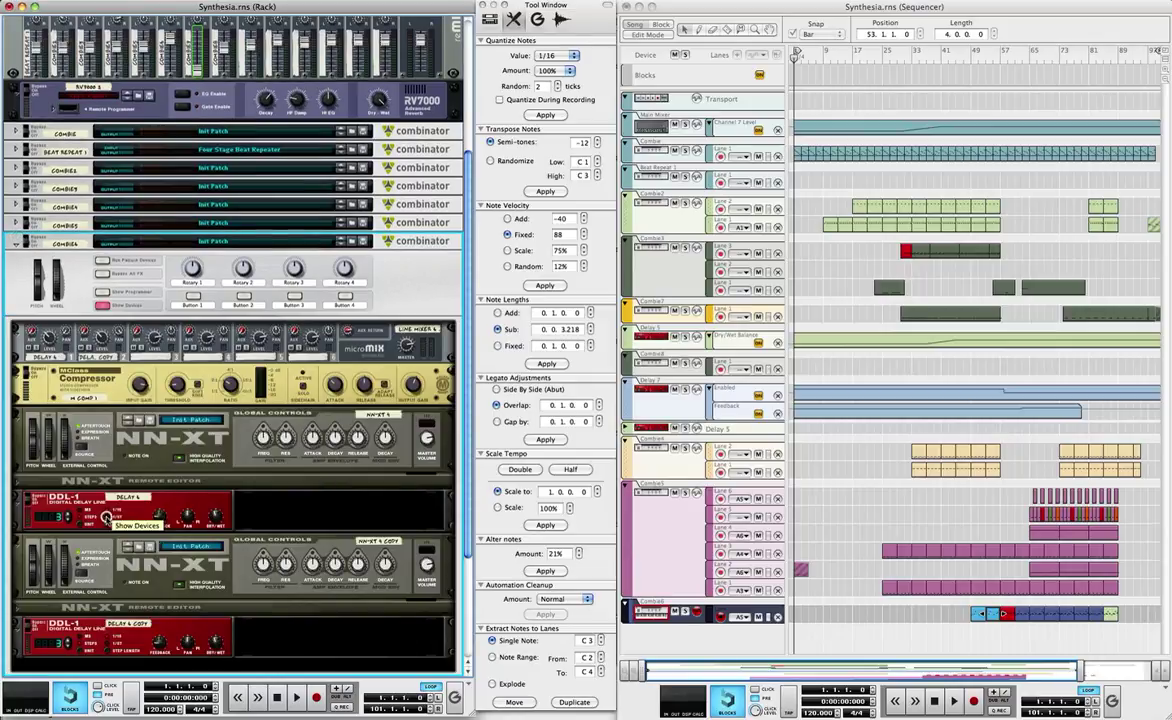
click(15, 444)
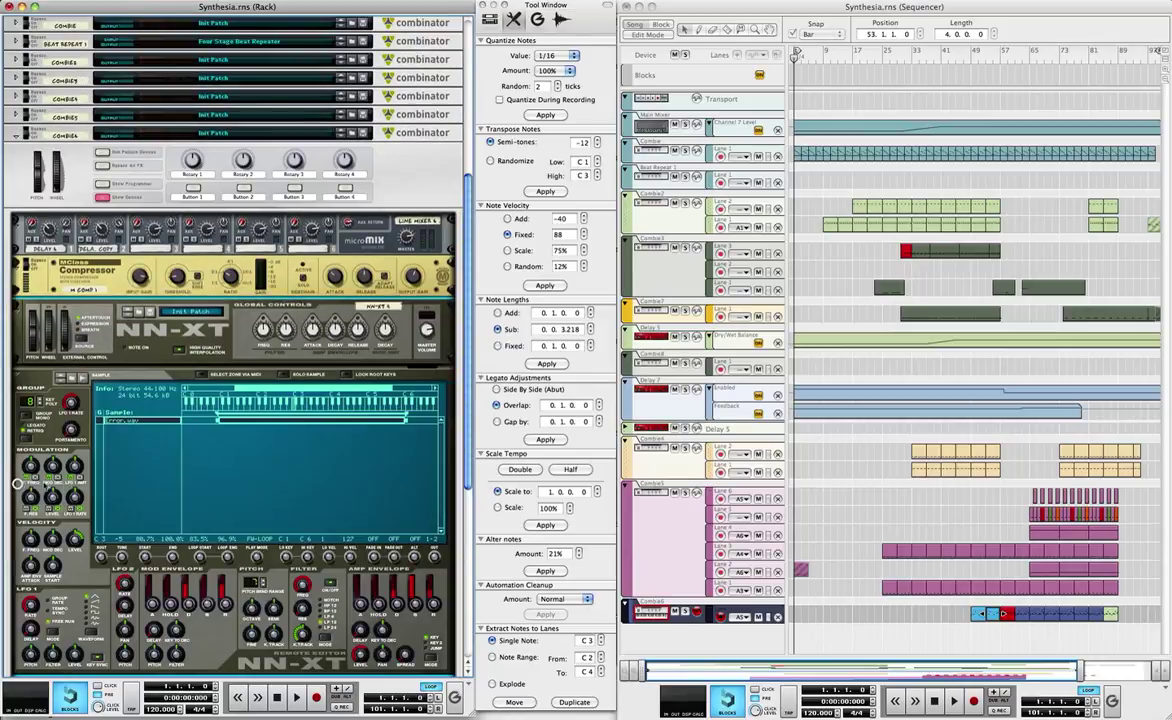
right_click(121, 421)
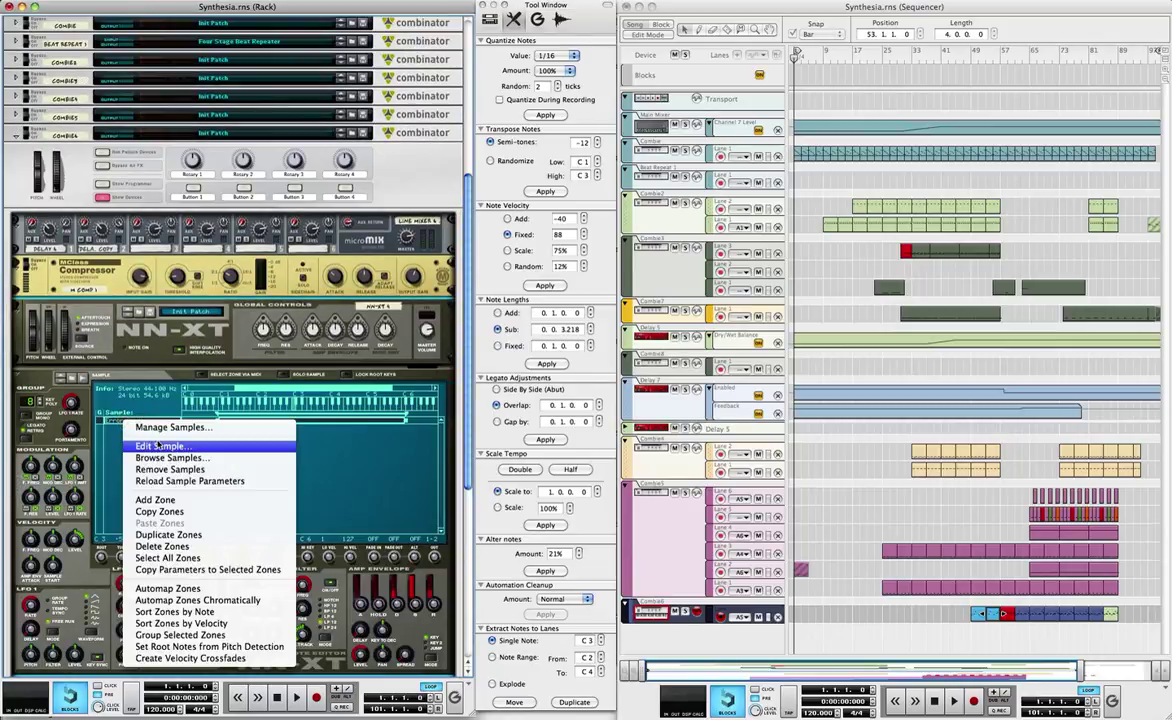
click(160, 445)
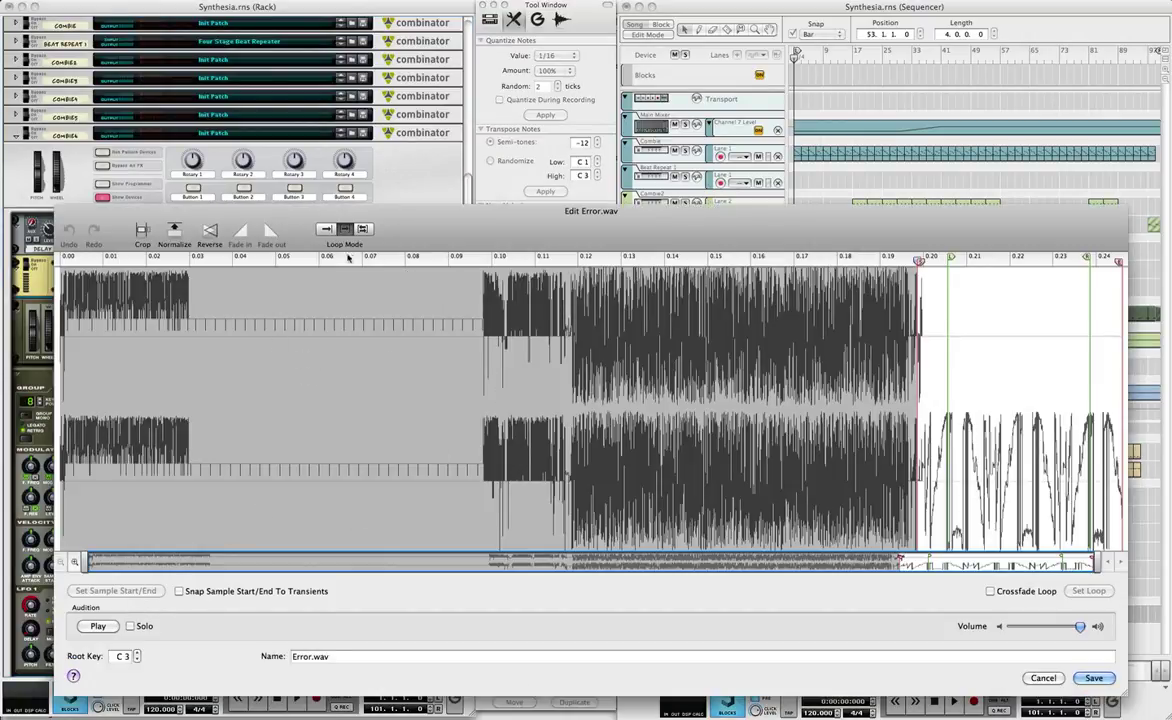
Audition Error.wav from a sample start of 0.00 without looping, cancel the sample edit, and fold Combie6 closed.
click(325, 230)
mouse_move(918, 262)
mouse_down()
mouse_move(137, 310)
mouse_move(42, 293)
mouse_up()
click(96, 630)
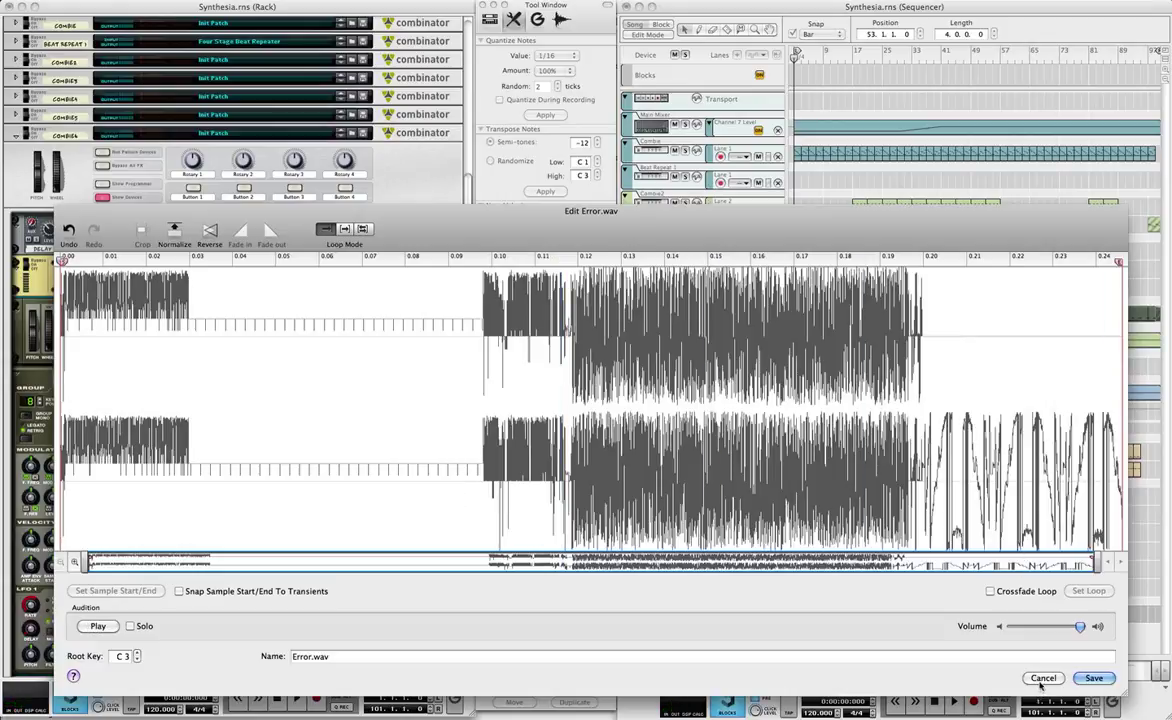
click(1094, 678)
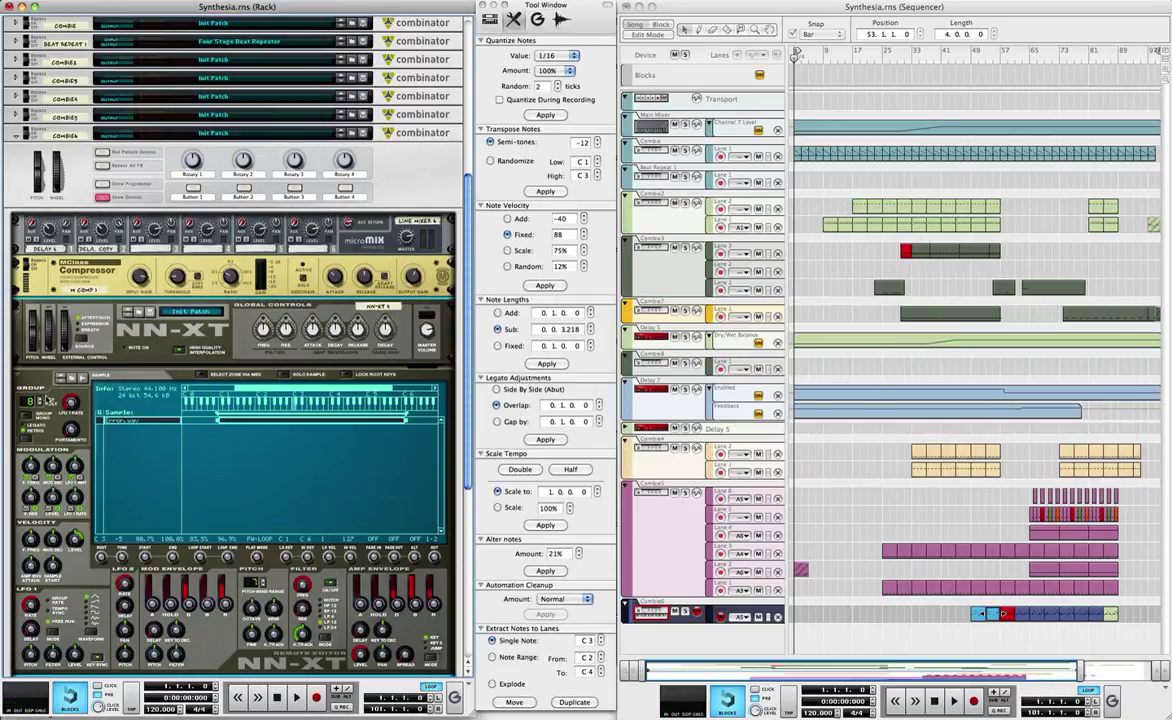
scroll(70, 310, up, 1)
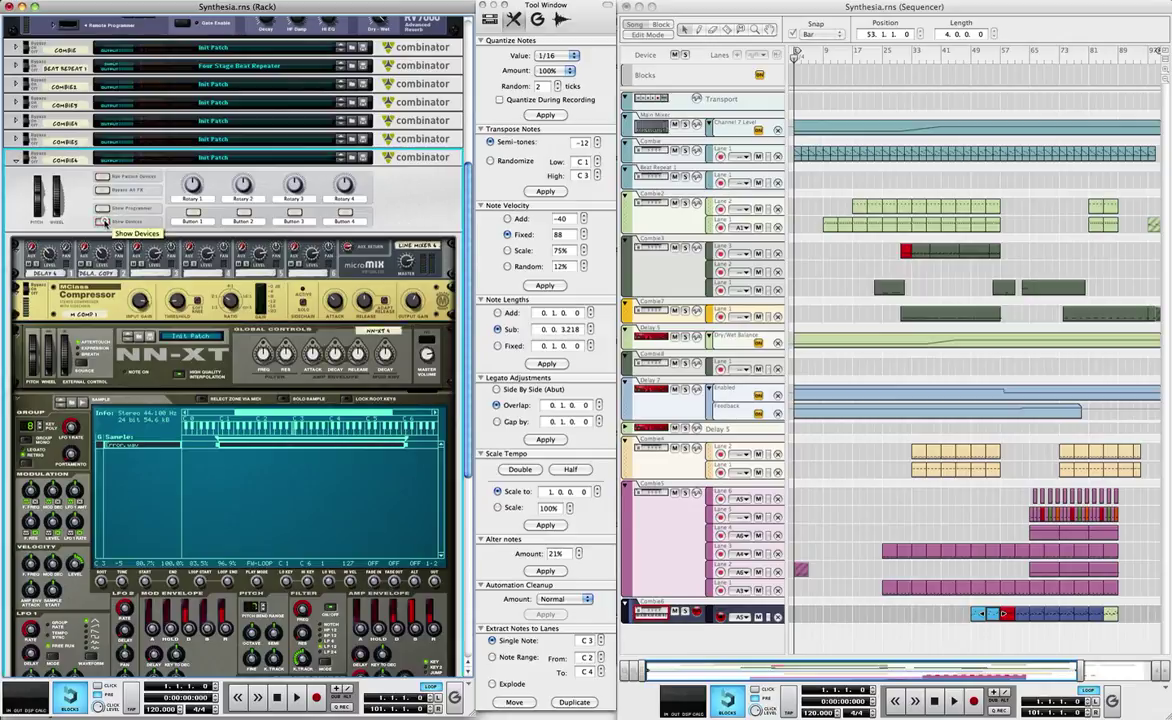
click(104, 221)
click(16, 410)
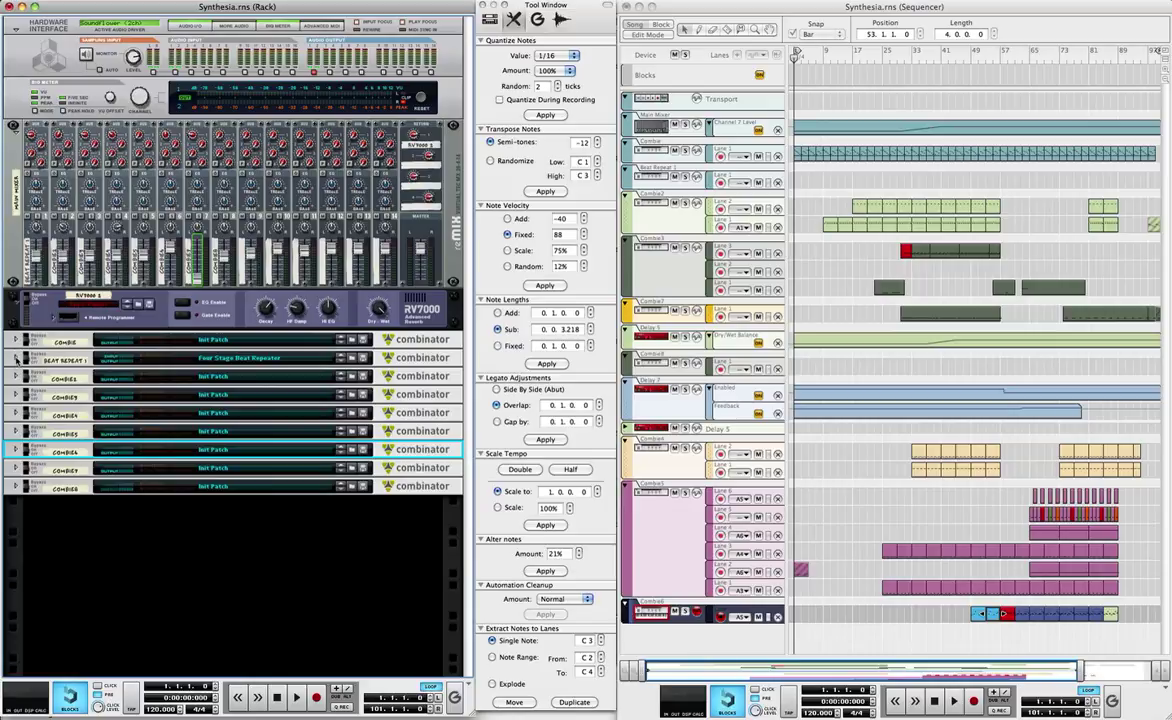
Show the devices inside the first Combinator, then expand its Scream 4 unit to view it and fold that unit again.
click(15, 357)
click(16, 242)
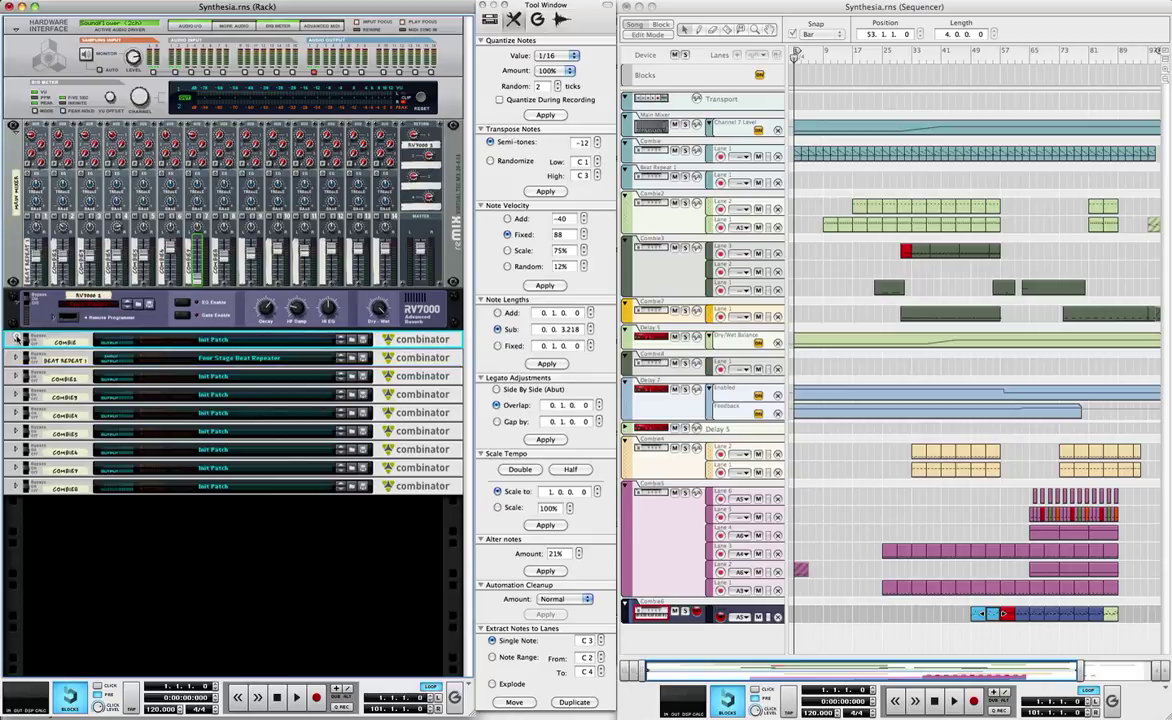
click(16, 312)
click(100, 380)
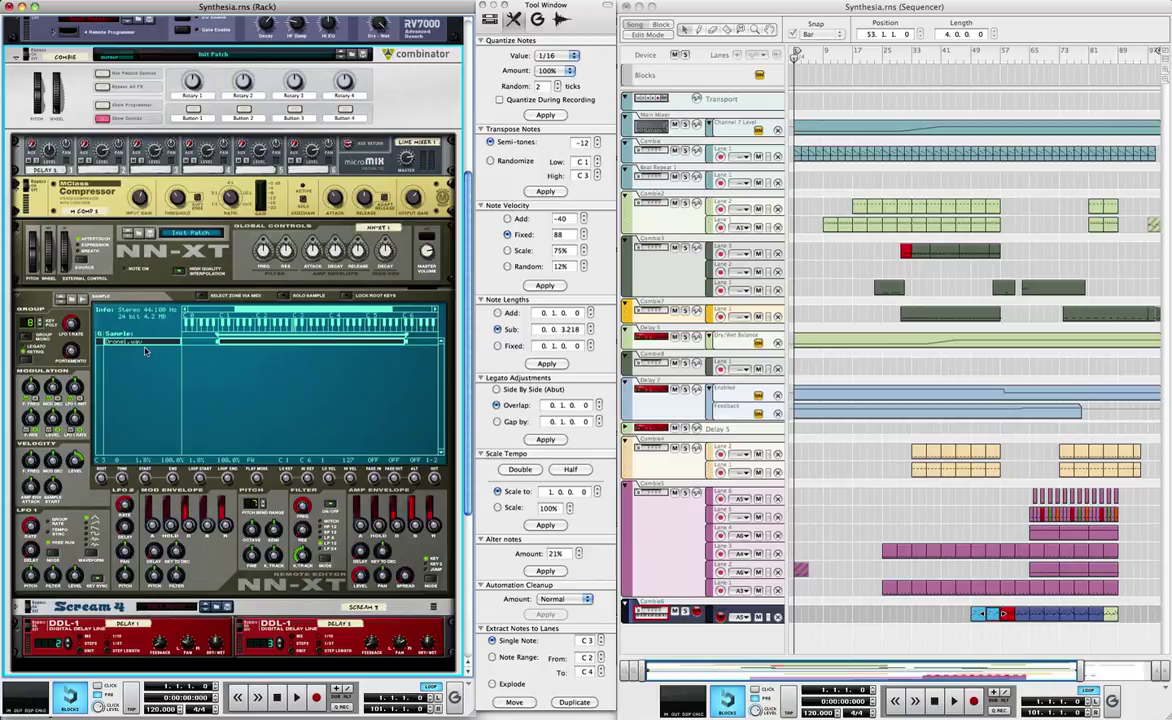
click(19, 606)
scroll(21, 555, down, 2)
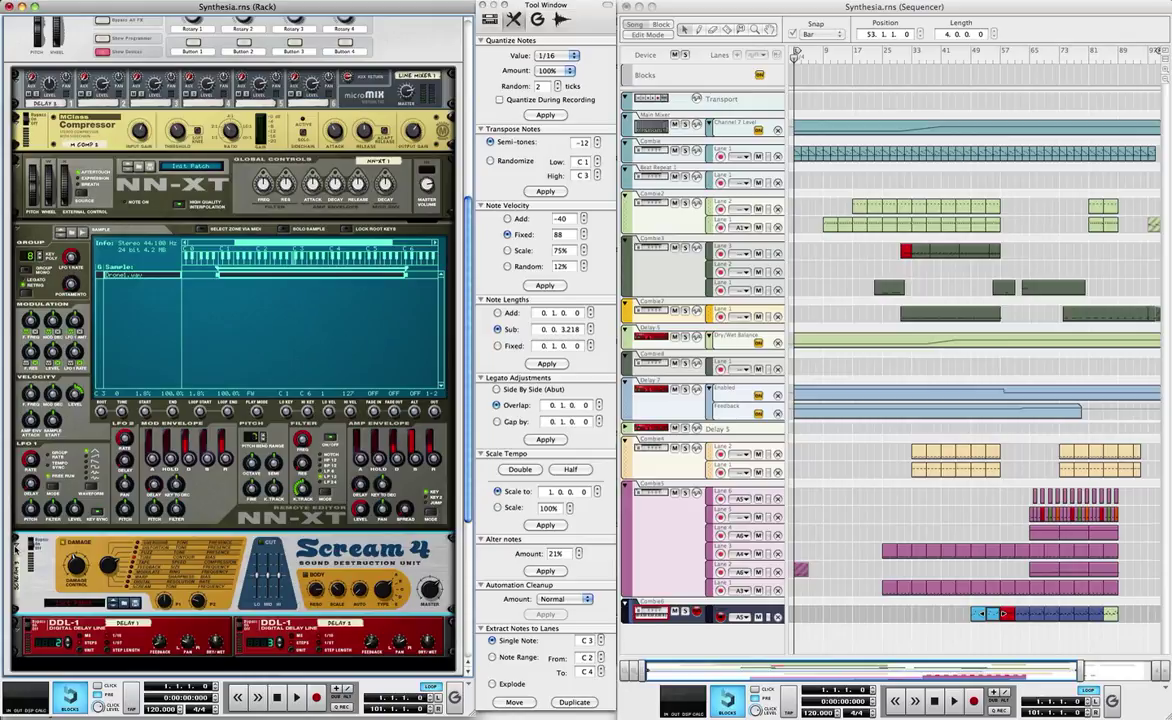
click(9, 540)
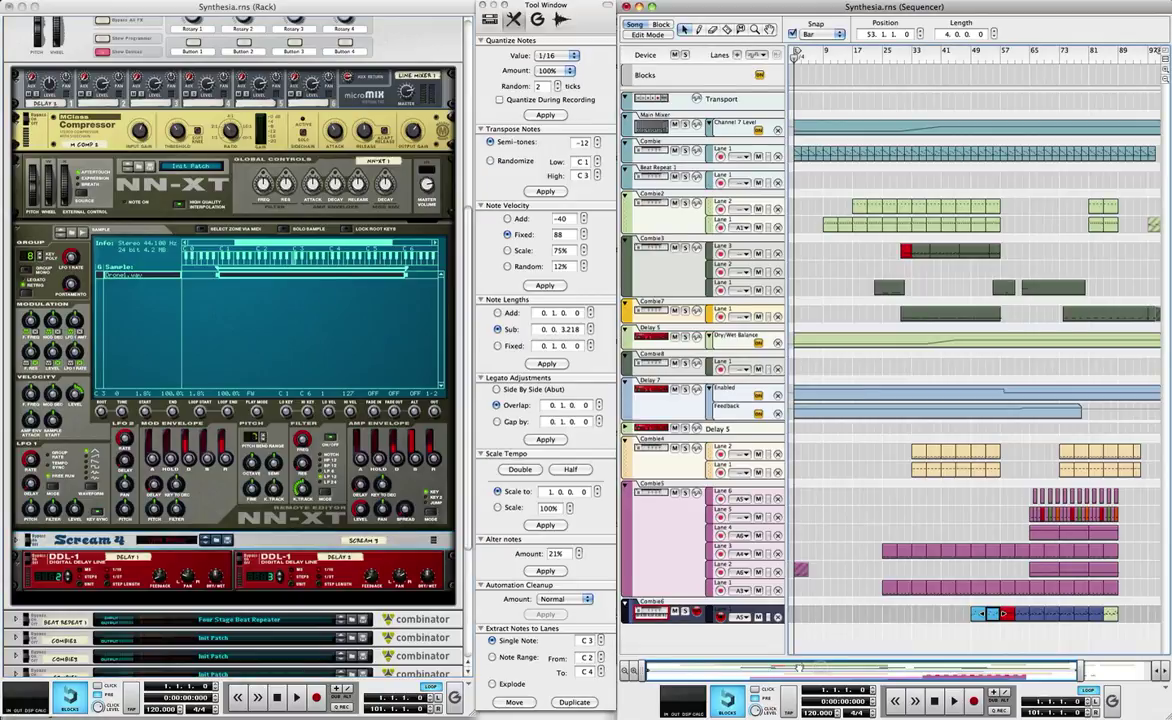
Select the Combie5 track in the sequencer and fold the first Combinator closed.
scroll(826, 630, right, 2)
scroll(885, 668, left, 2)
click(678, 487)
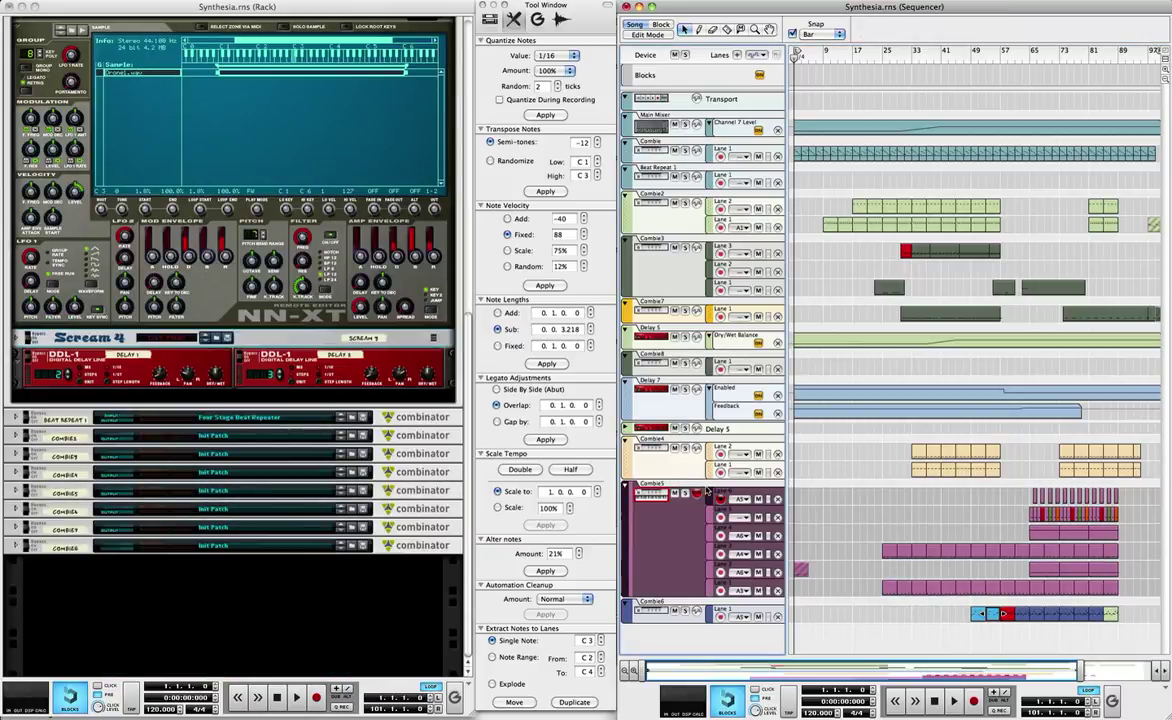
scroll(200, 300, up, 10)
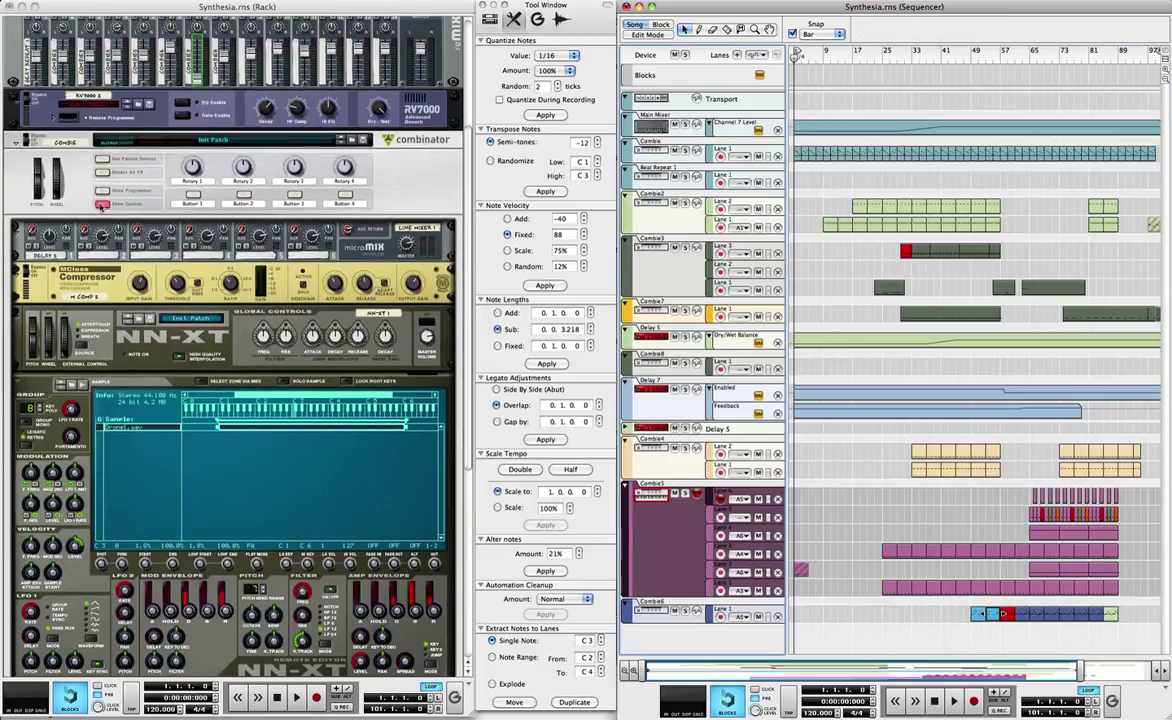
click(101, 205)
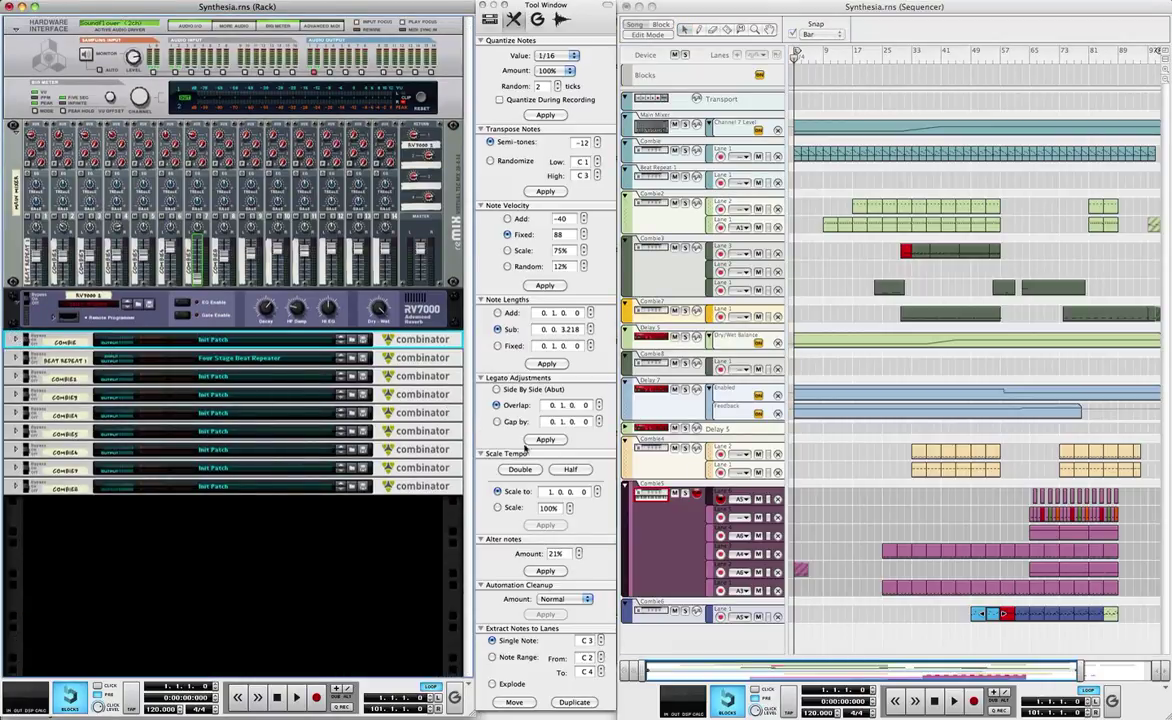
Show the devices inside the Combie5 Combinator and open the patch browser for its Redrum.
click(620, 444)
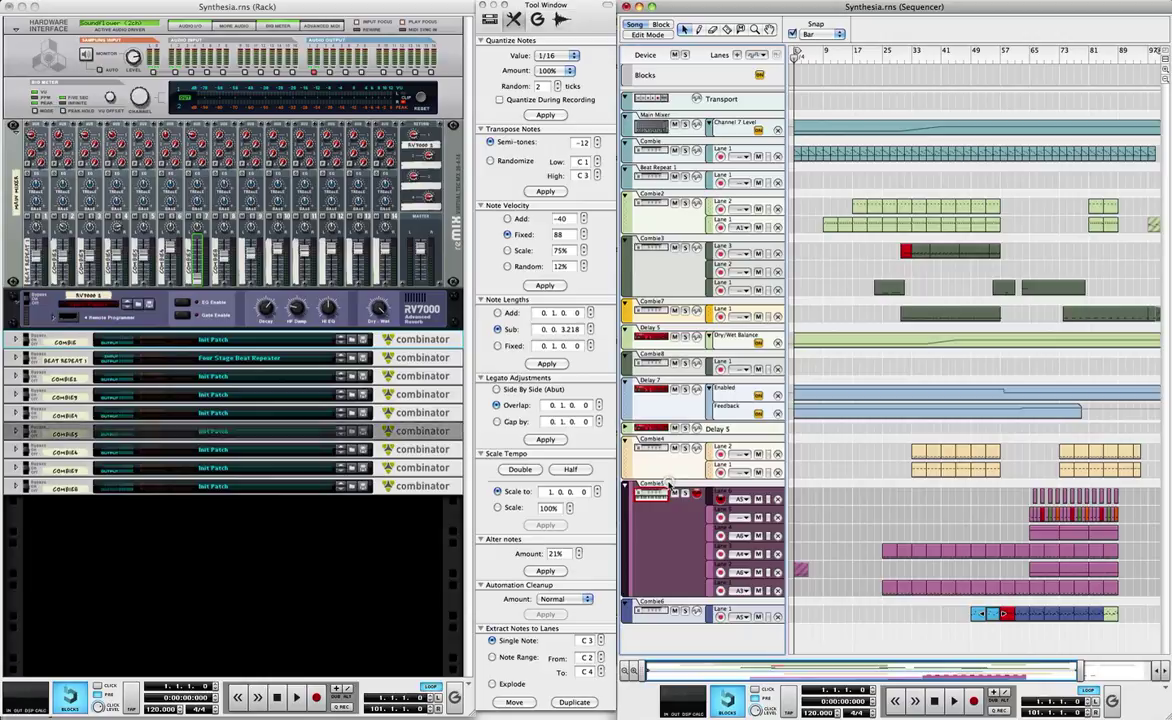
click(16, 430)
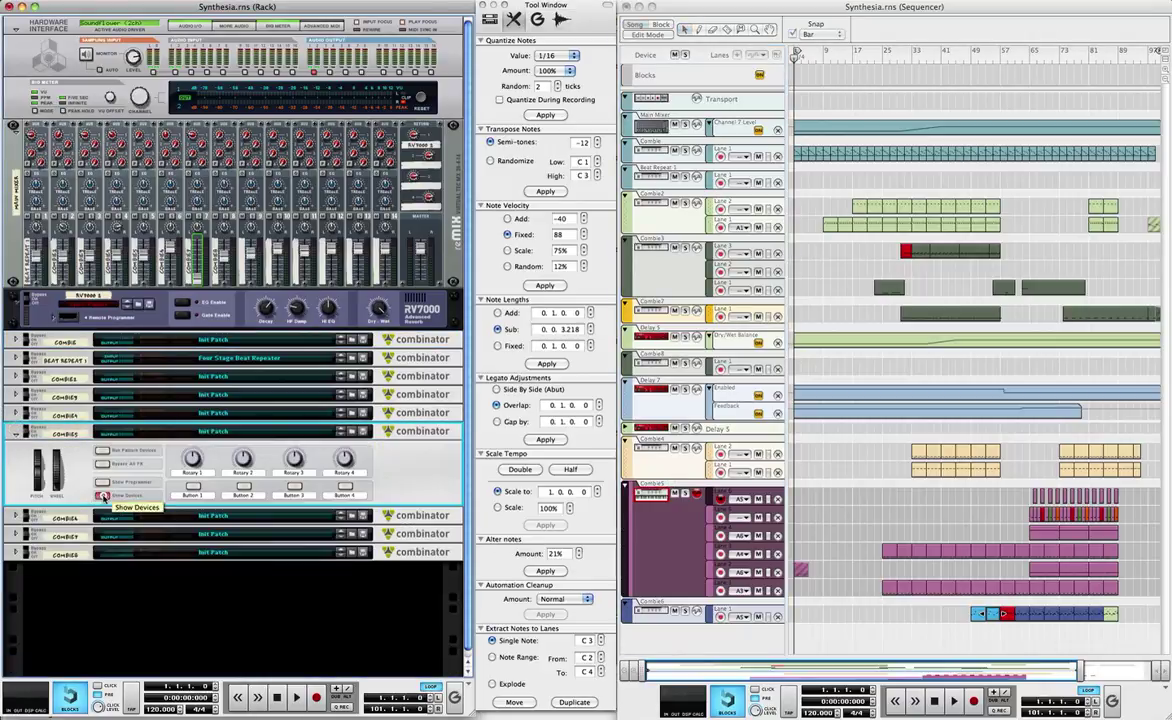
click(100, 470)
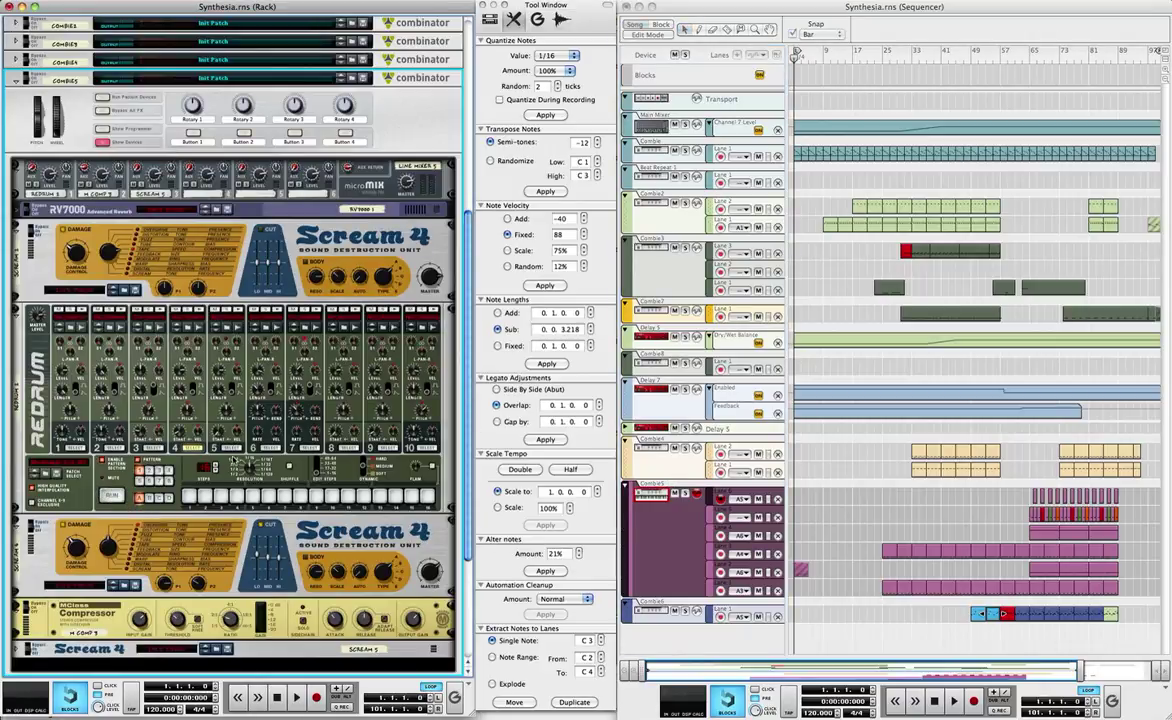
click(80, 466)
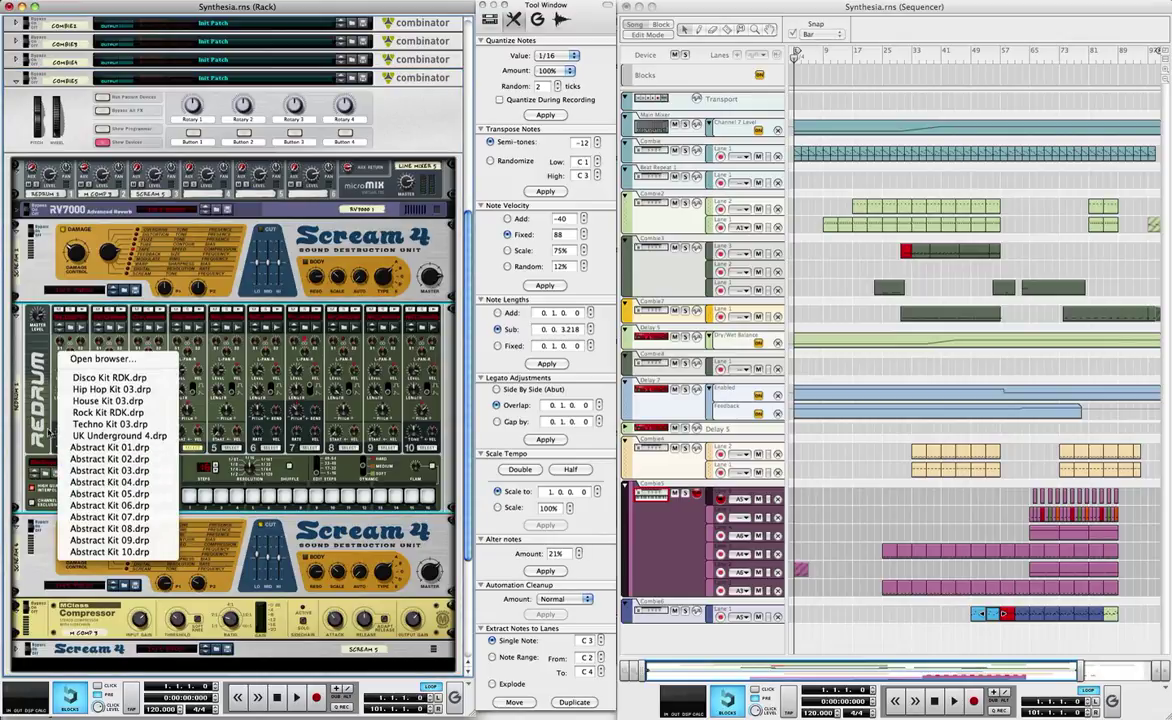
click(47, 395)
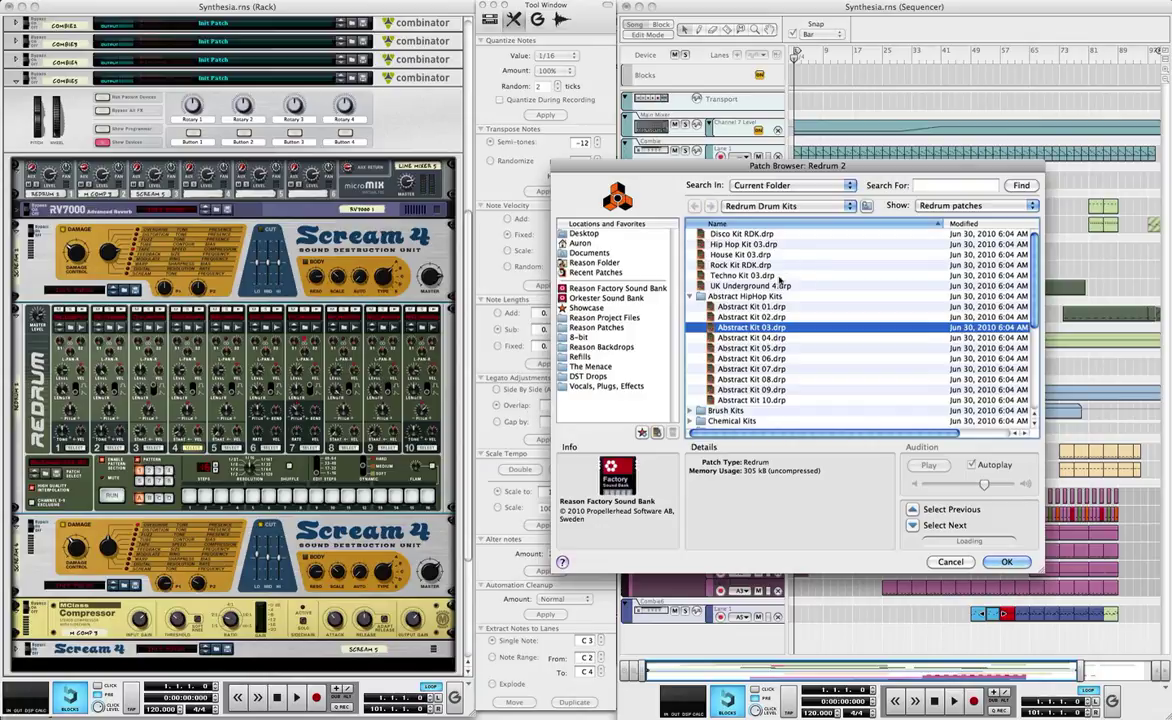
View the kits in the Abstract HipHop Kits folder, cancel the patch browser, and fold Combie5 closed.
double_click(735, 296)
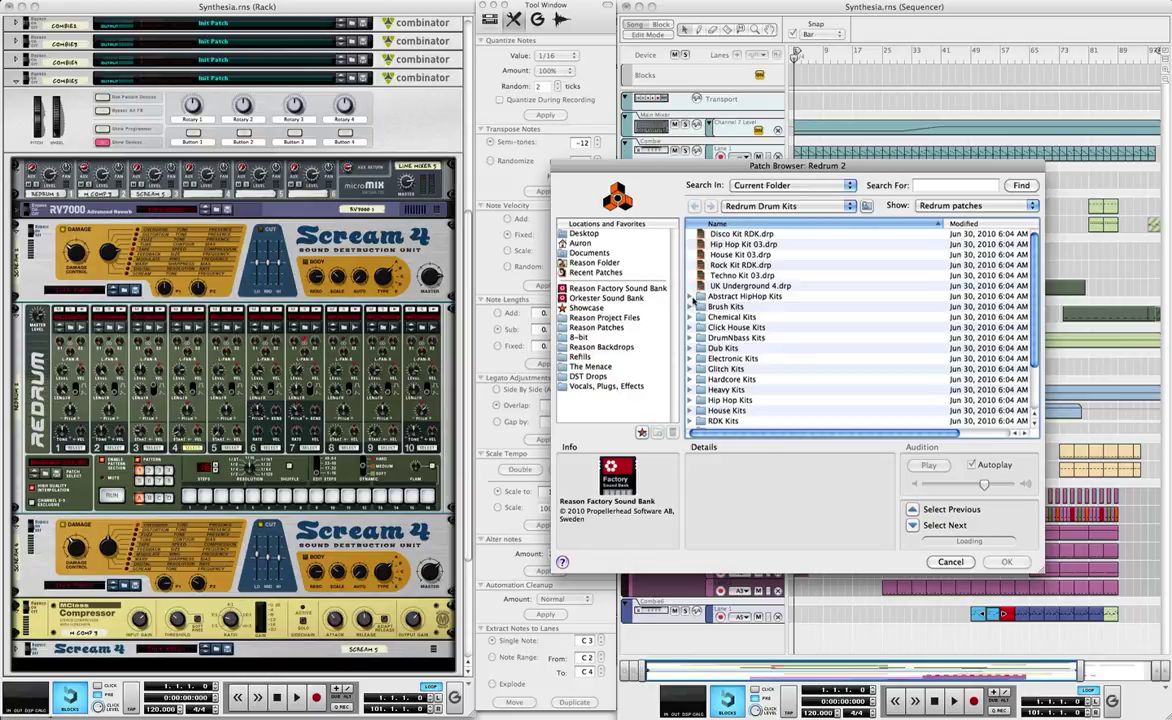
click(690, 297)
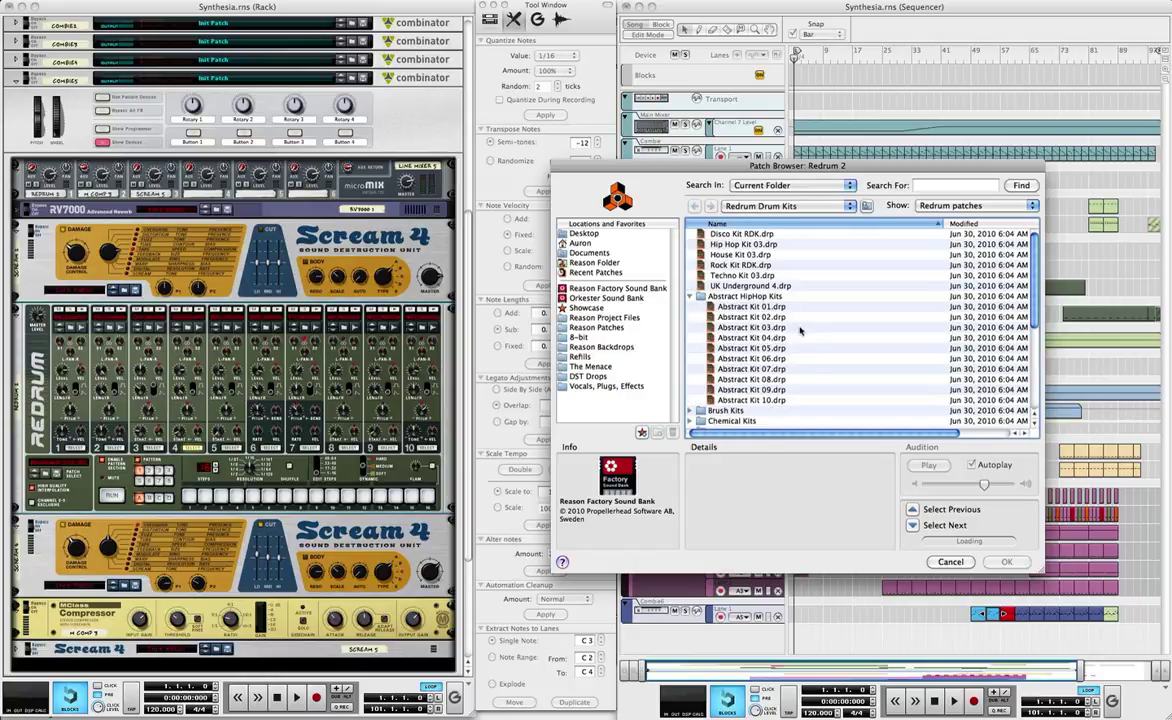
click(950, 561)
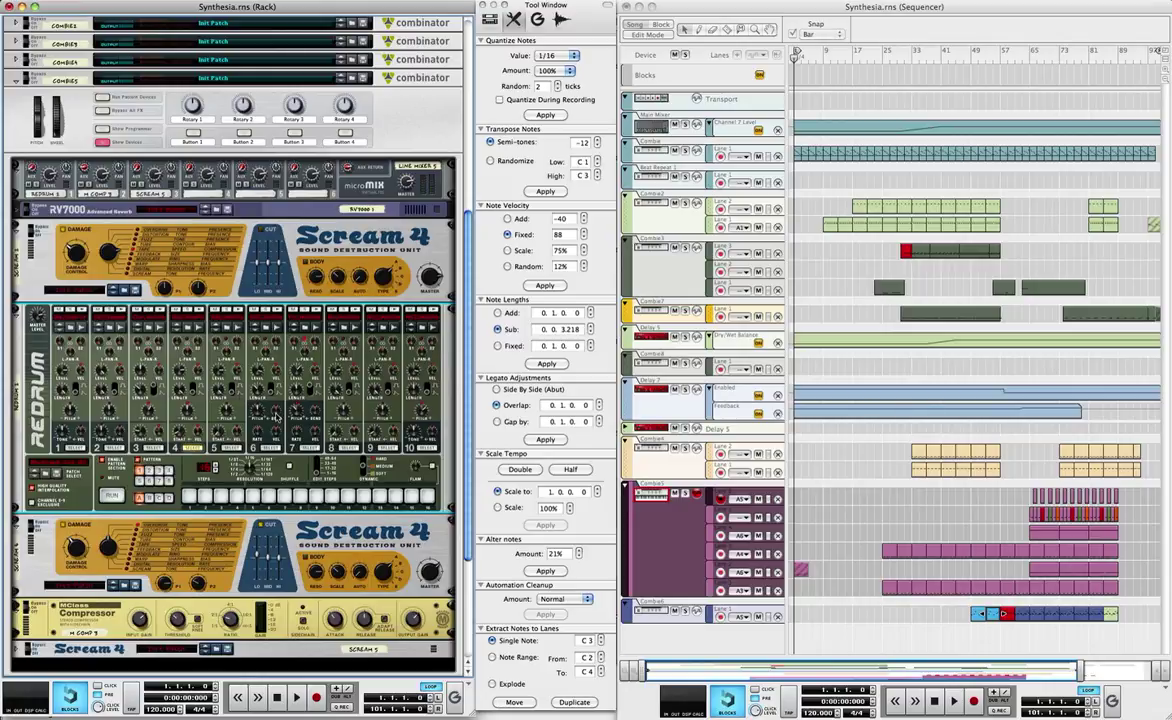
scroll(217, 318, up, 3)
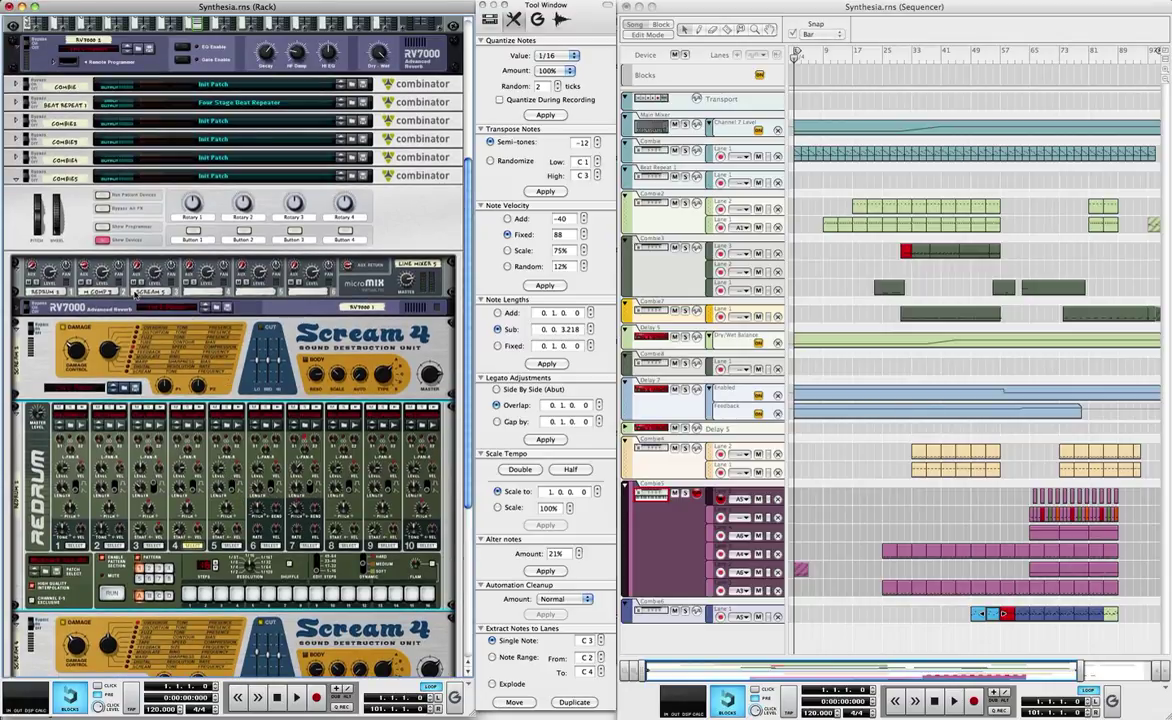
click(105, 241)
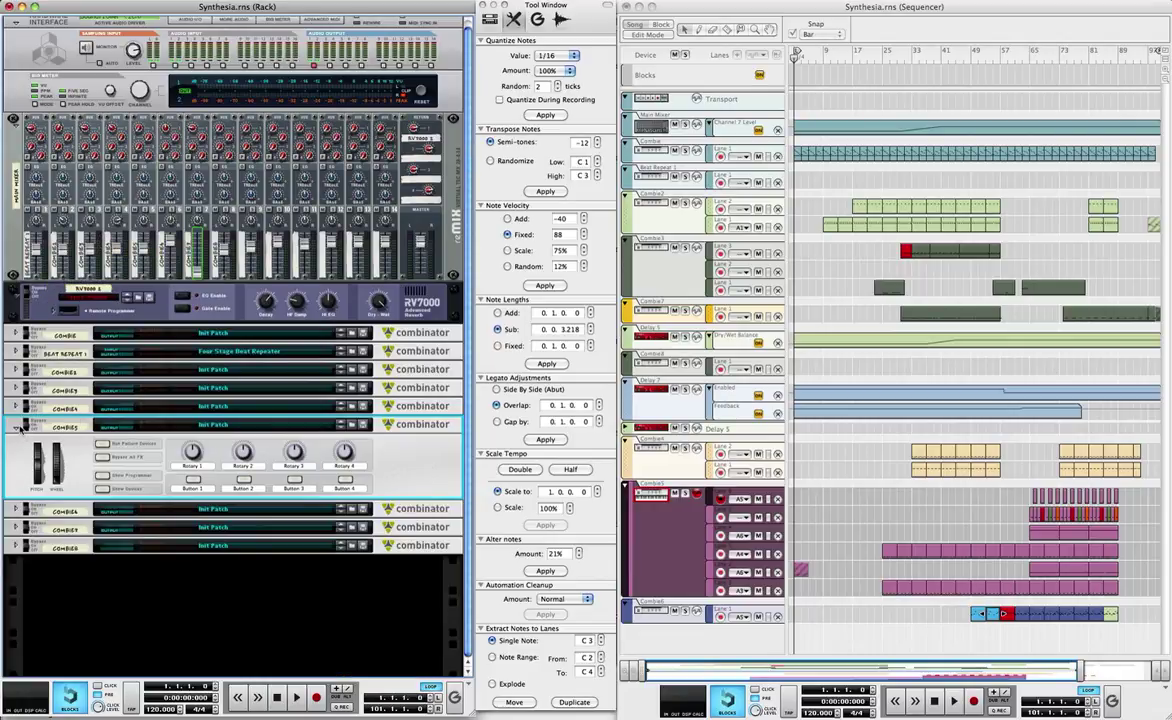
click(20, 425)
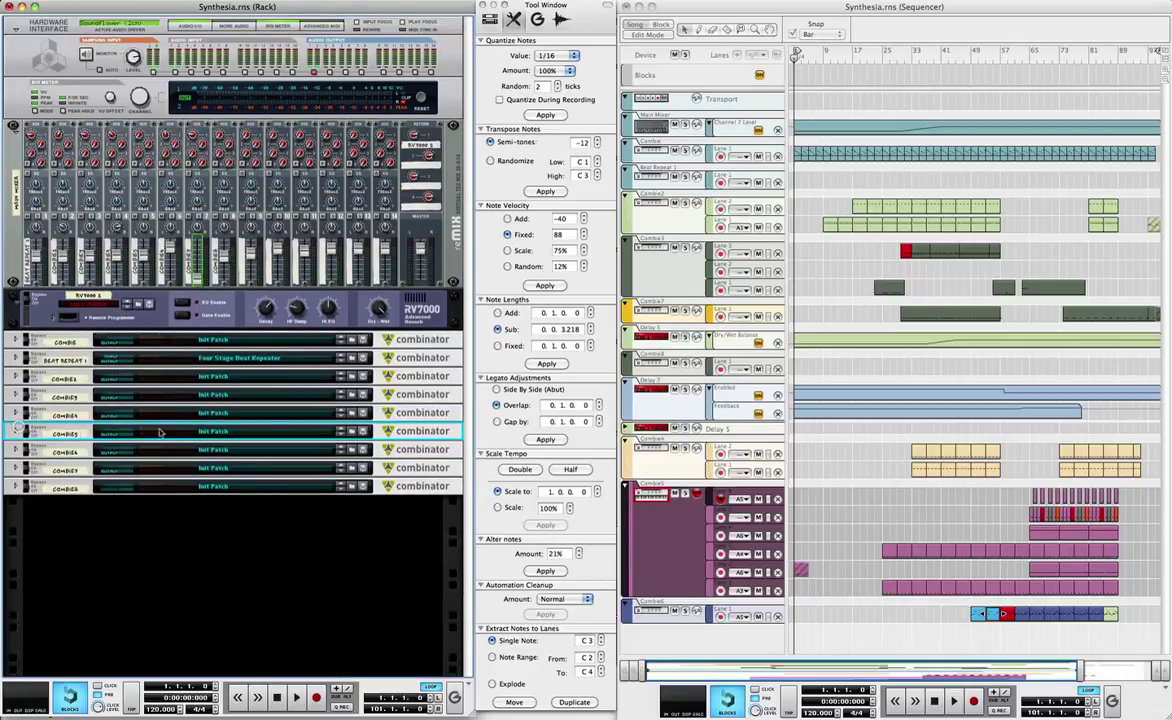
Select the Combie3 track, examine the sample zones in its Combinator's NN-XT, and fold Combie3 closed.
click(688, 241)
click(688, 241)
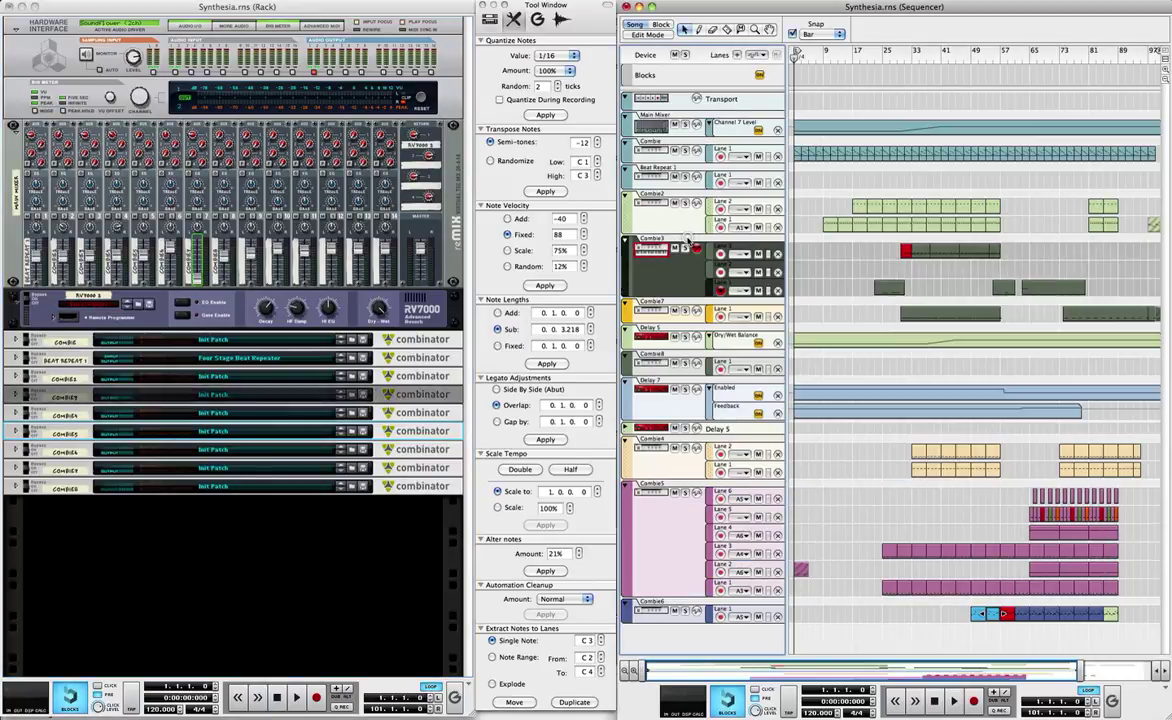
click(15, 395)
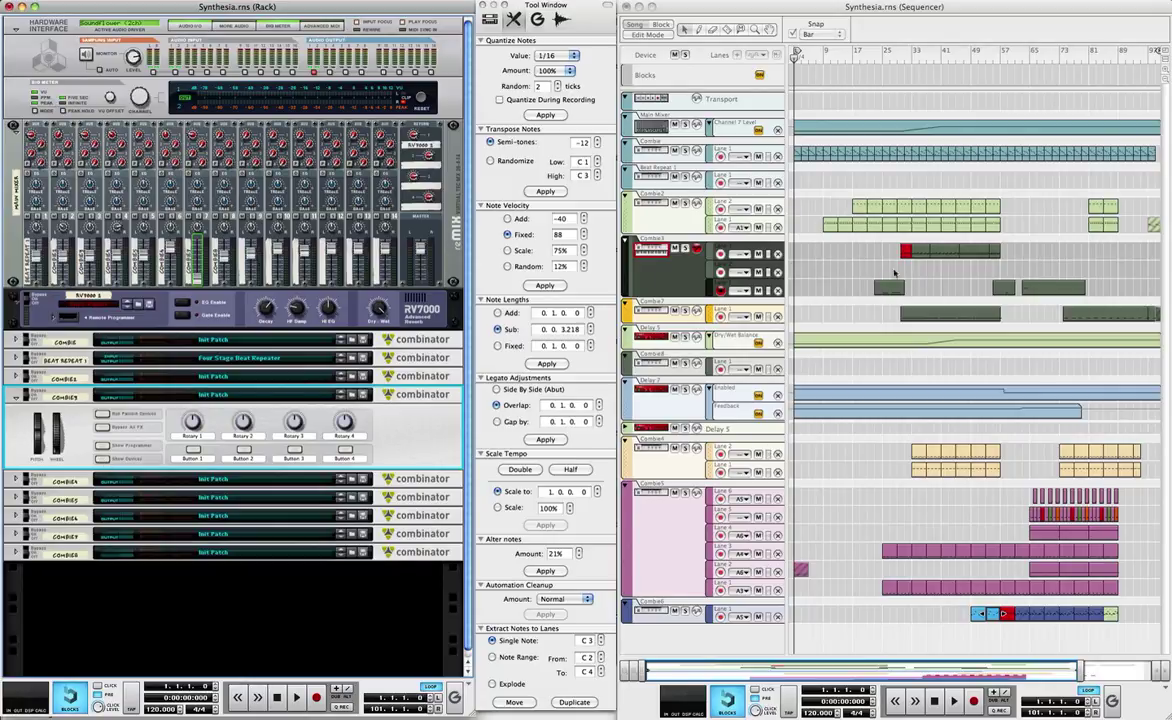
click(99, 459)
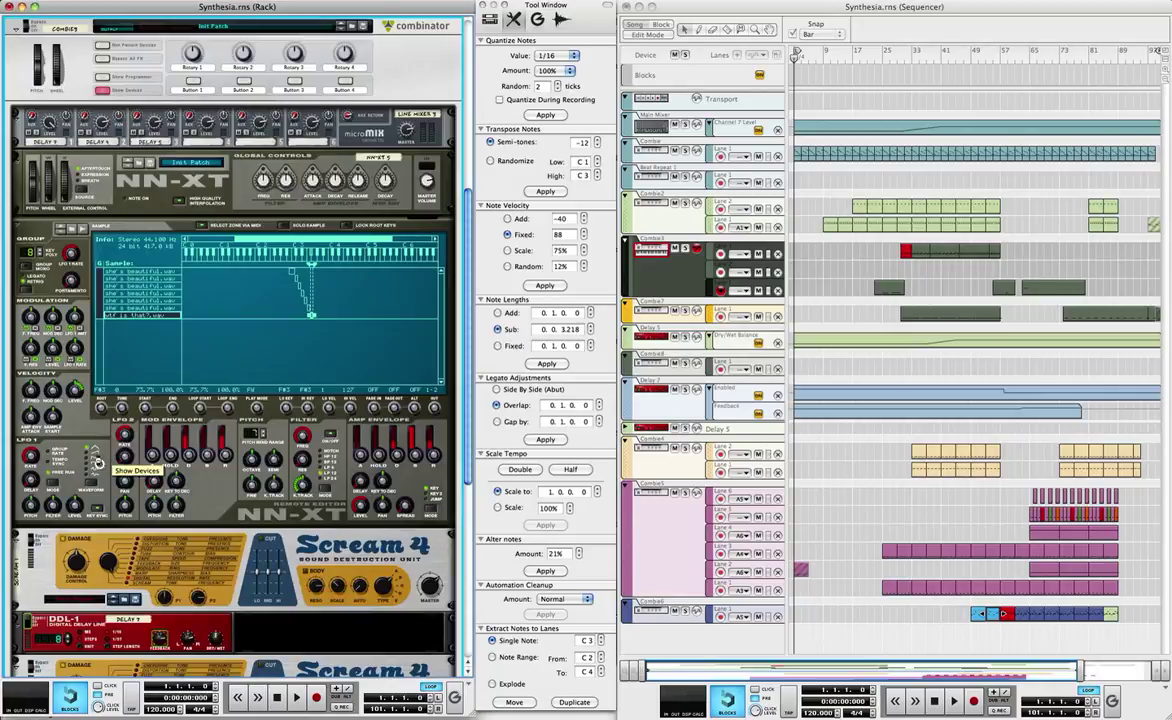
click(131, 312)
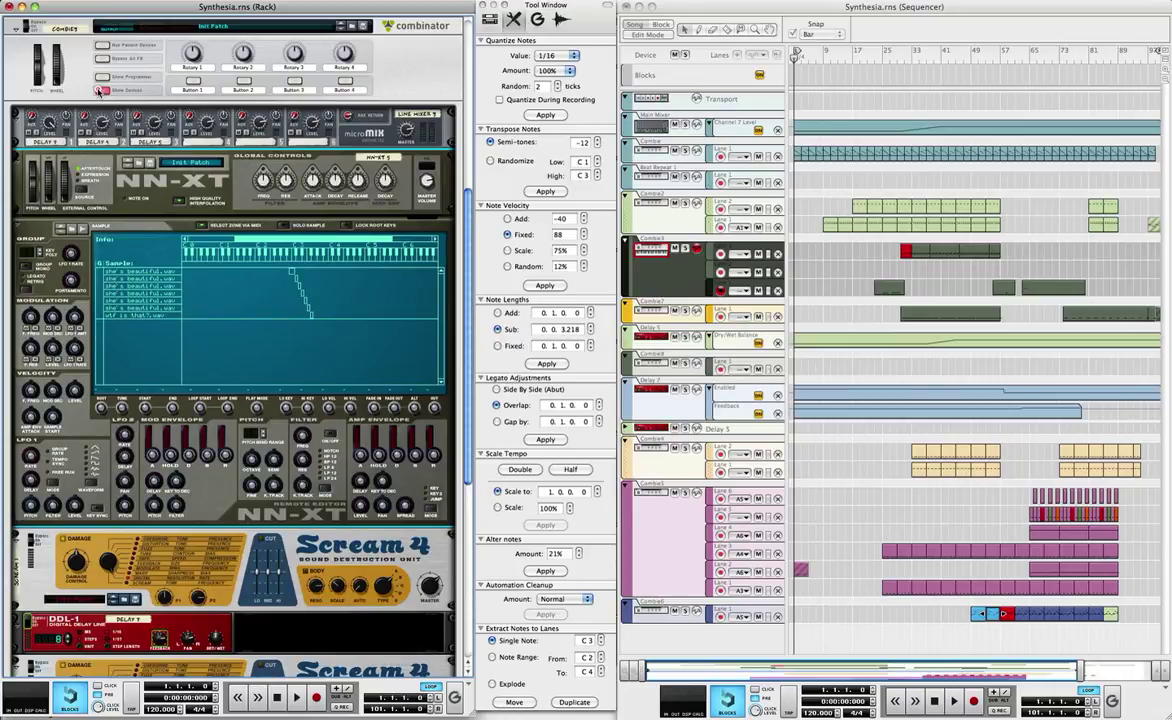
click(99, 90)
click(13, 392)
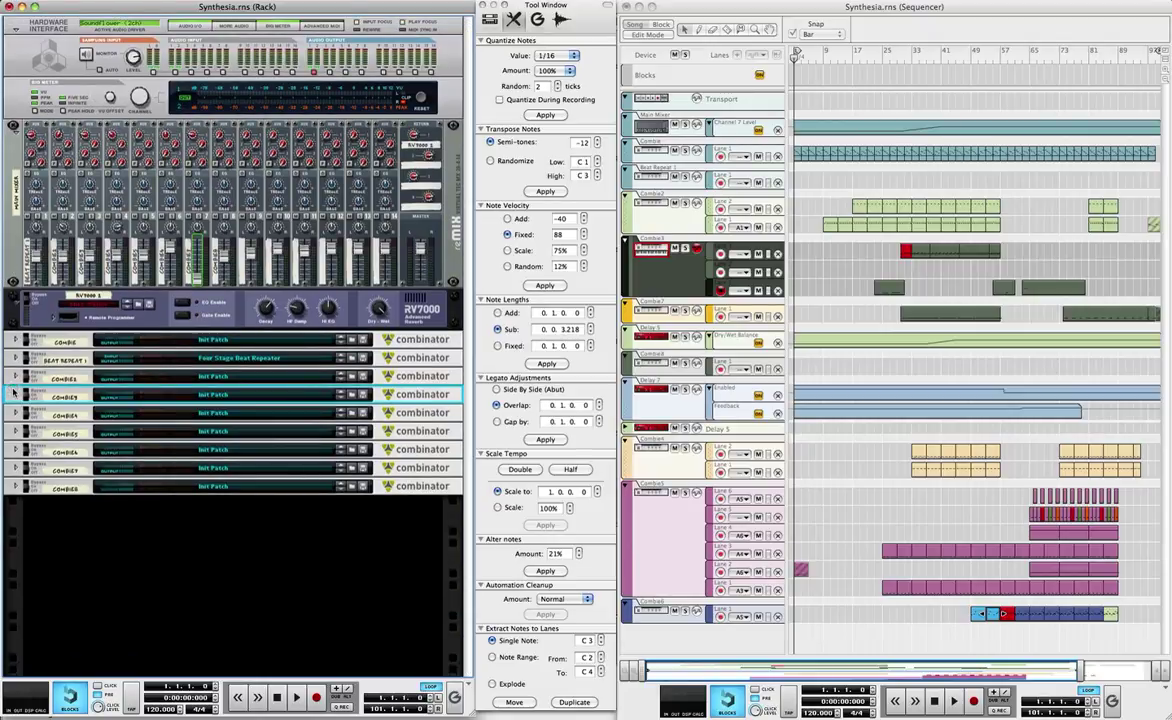